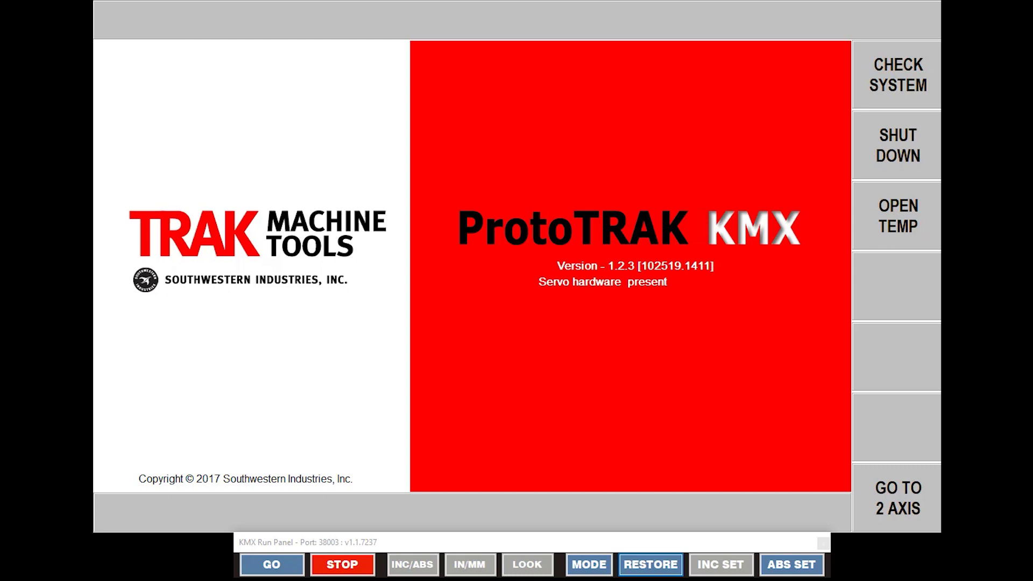
- Switch the control to 2-axis mode and open Sample 9.dxf from the stored program files
click(886, 506)
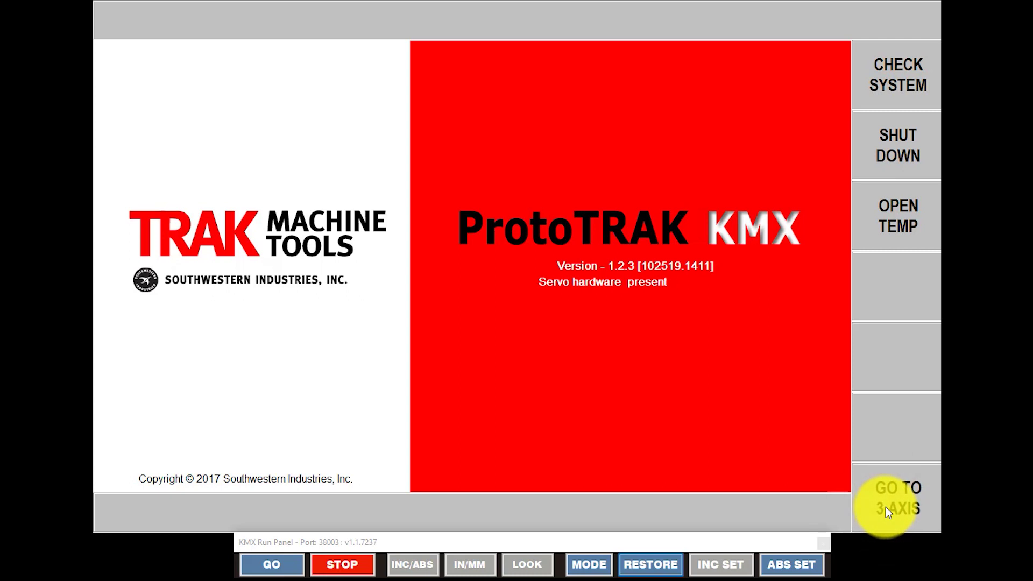
click(894, 75)
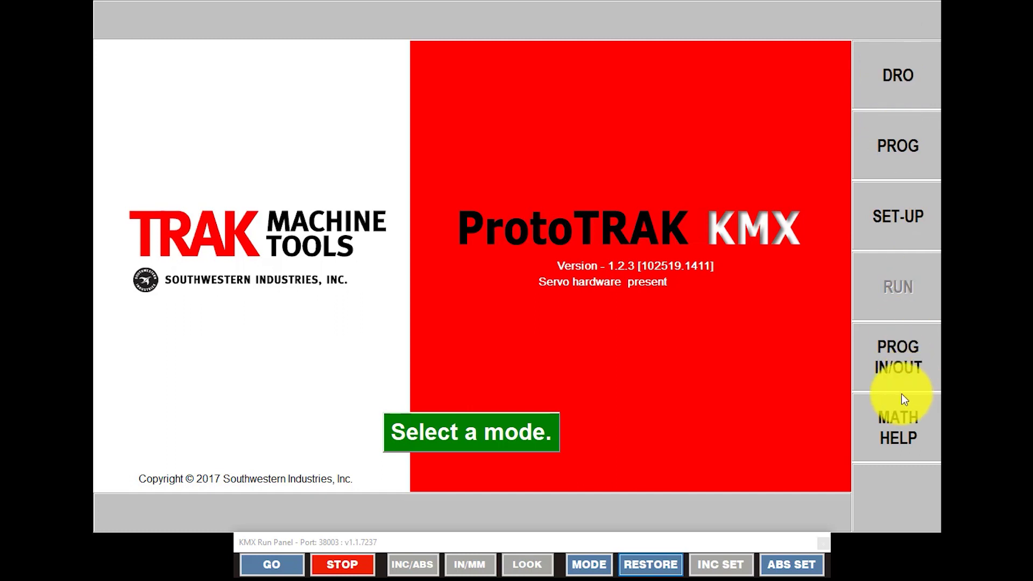
click(897, 364)
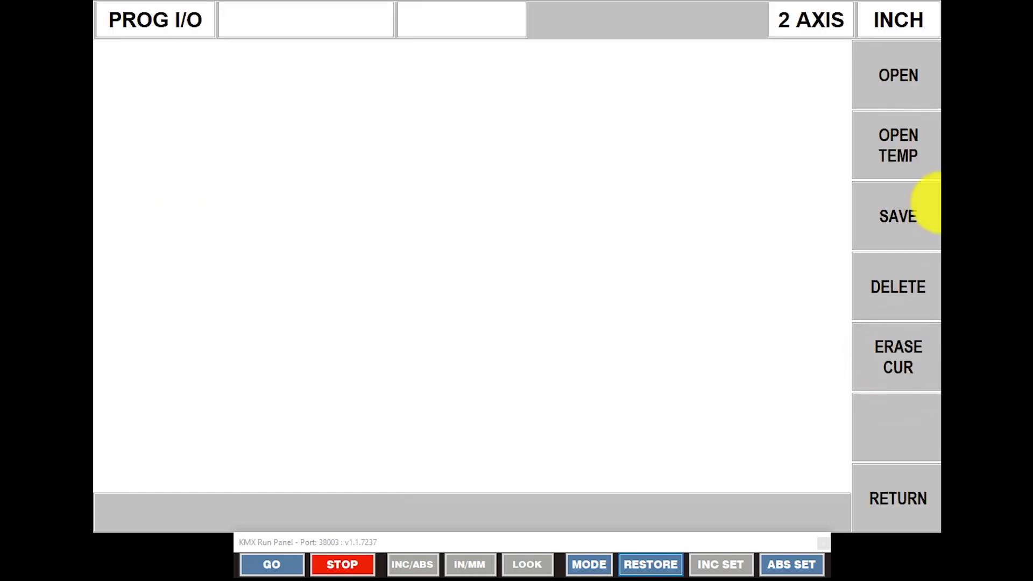
click(909, 74)
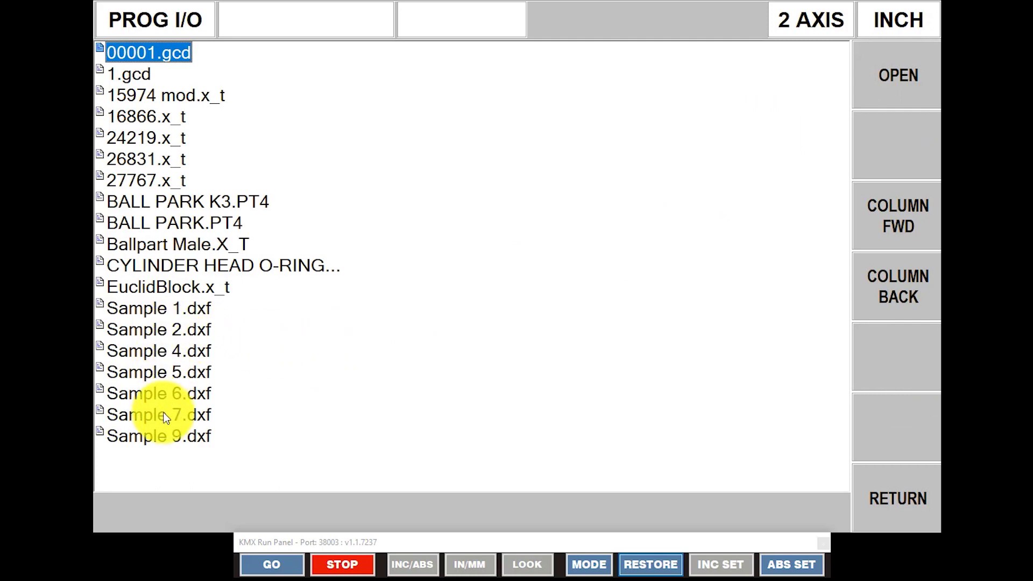
double_click(142, 439)
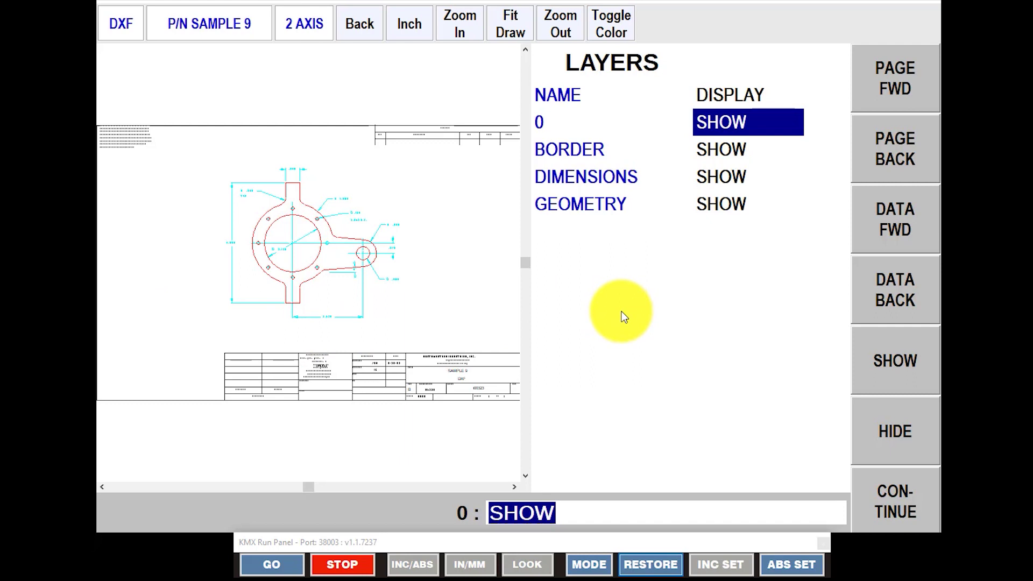
- Hide layers 0, BORDER and DIMENSIONS, leaving only GEOMETRY visible, and continue
click(899, 419)
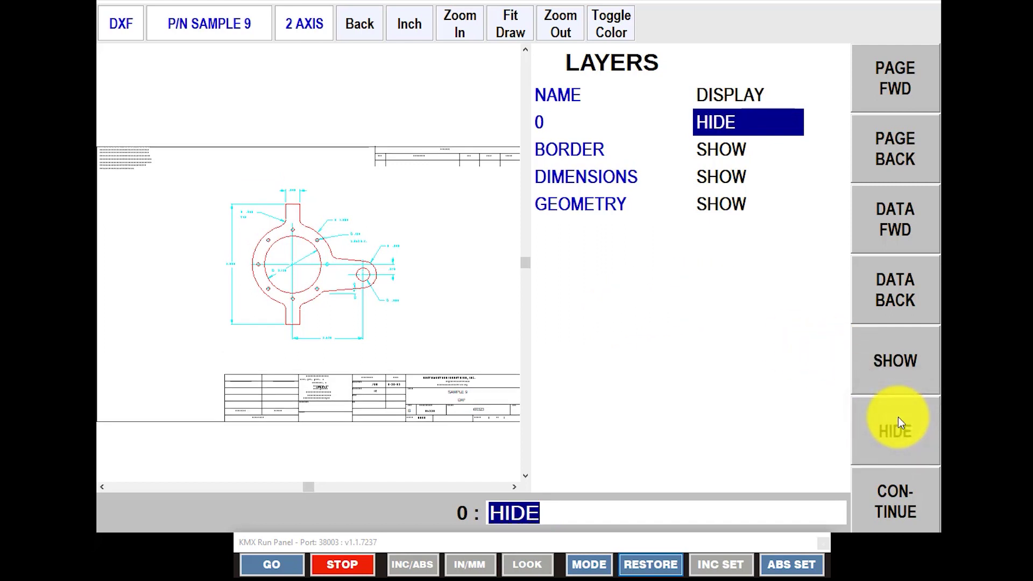
click(724, 153)
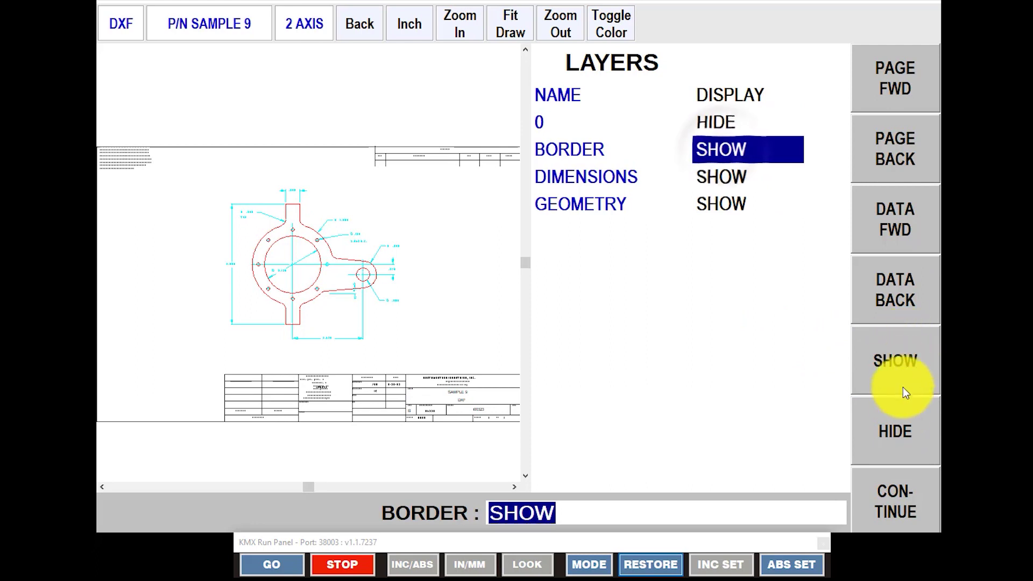
click(904, 412)
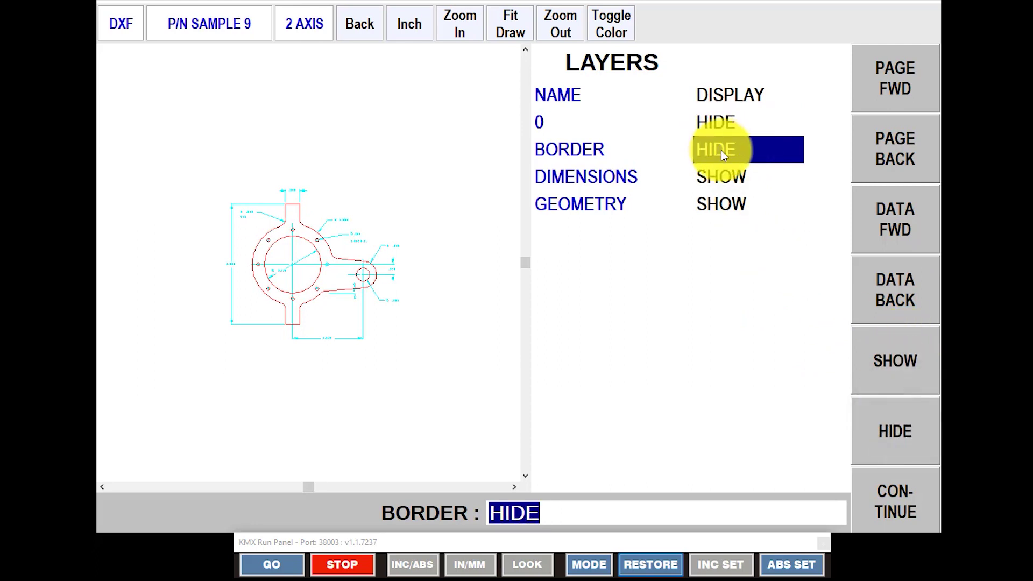
click(721, 176)
click(897, 420)
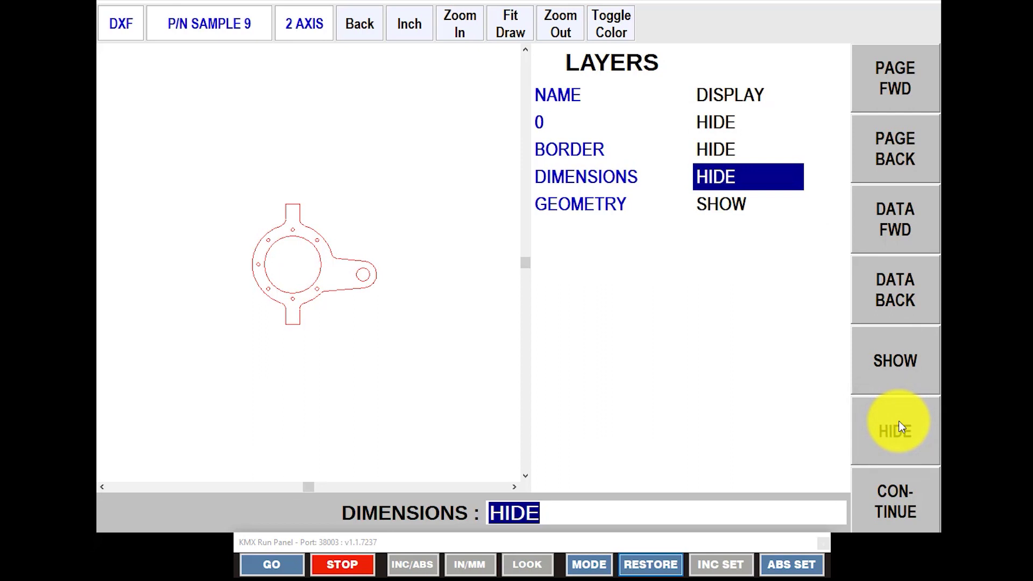
click(891, 499)
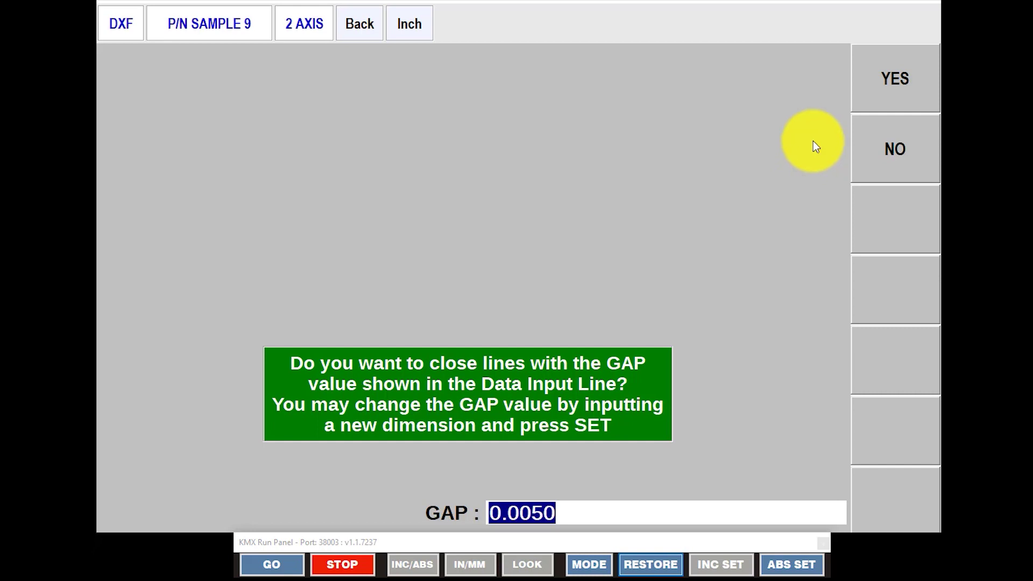
- Accept closing line gaps with the 0.0050 gap value
click(908, 72)
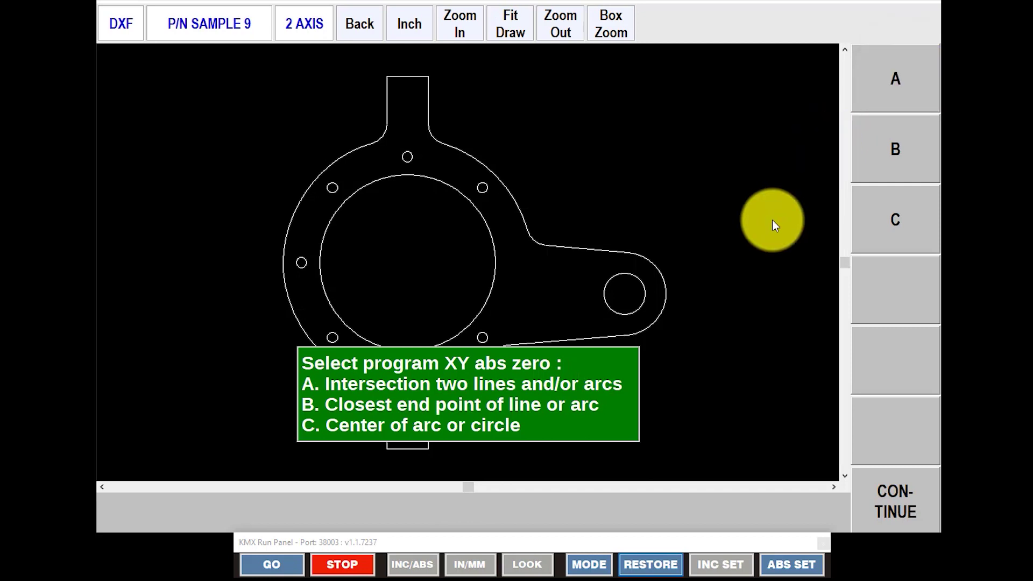
- Place XY absolute zero at the large inner circle's centre and continue to drawing adjustments
click(772, 220)
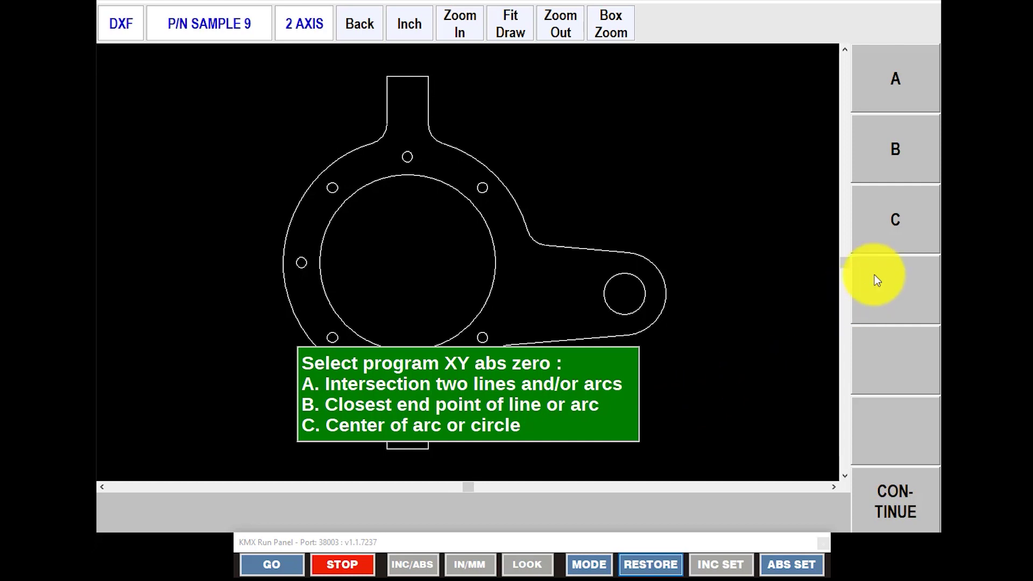
click(903, 213)
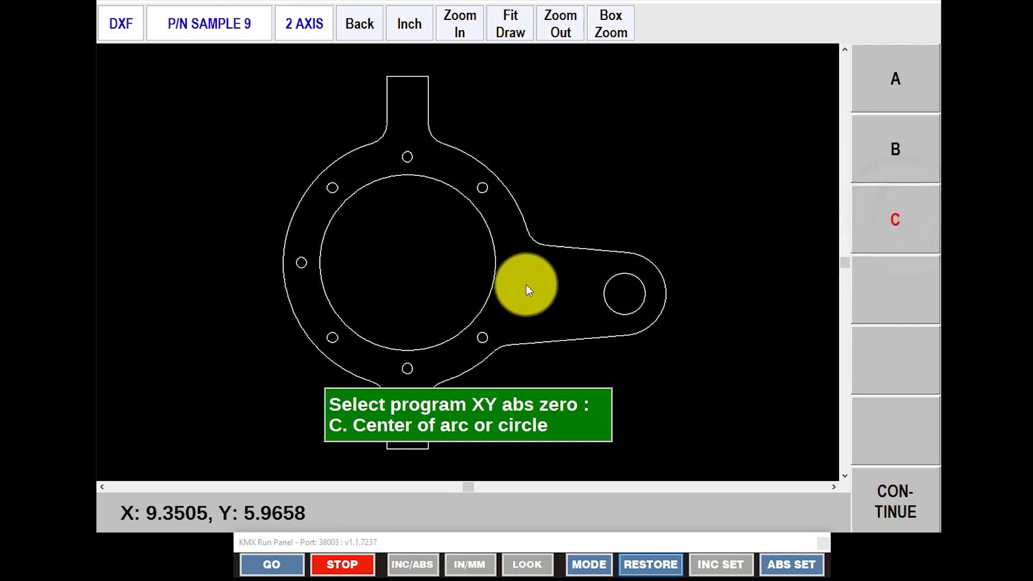
click(492, 289)
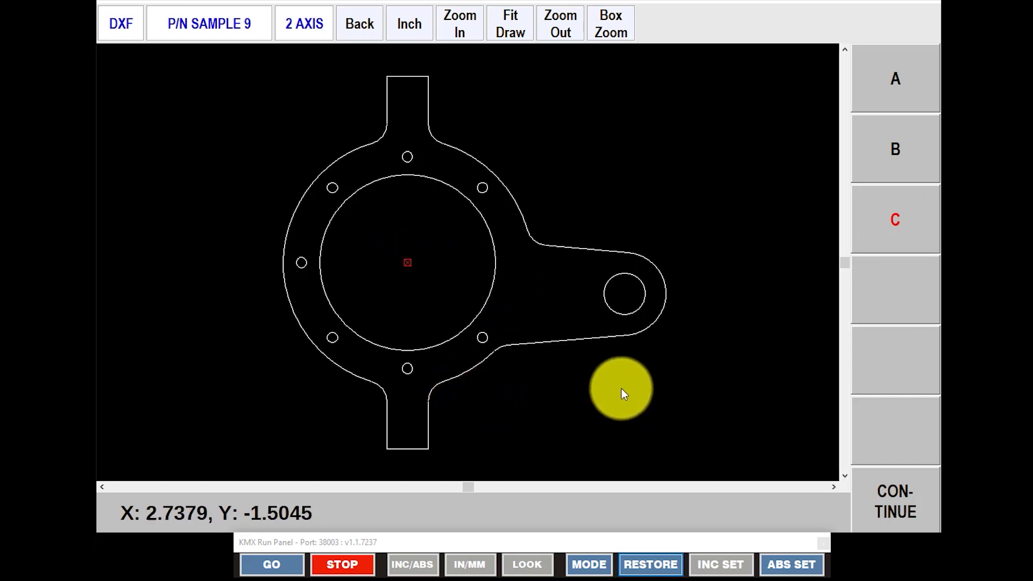
click(897, 500)
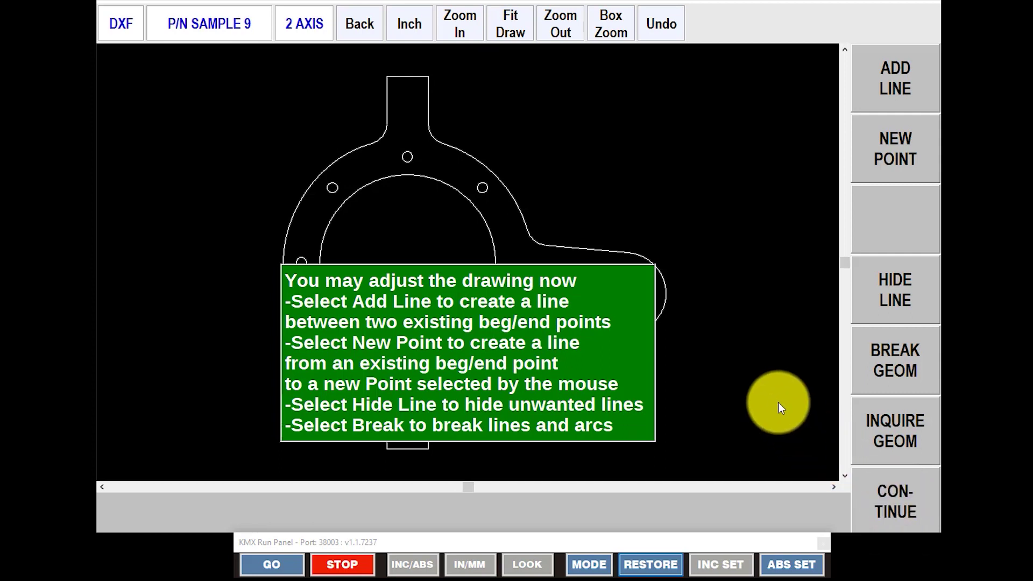
- Query the upper-right bolt hole's geometry, reading a 0.1250 diameter
click(891, 421)
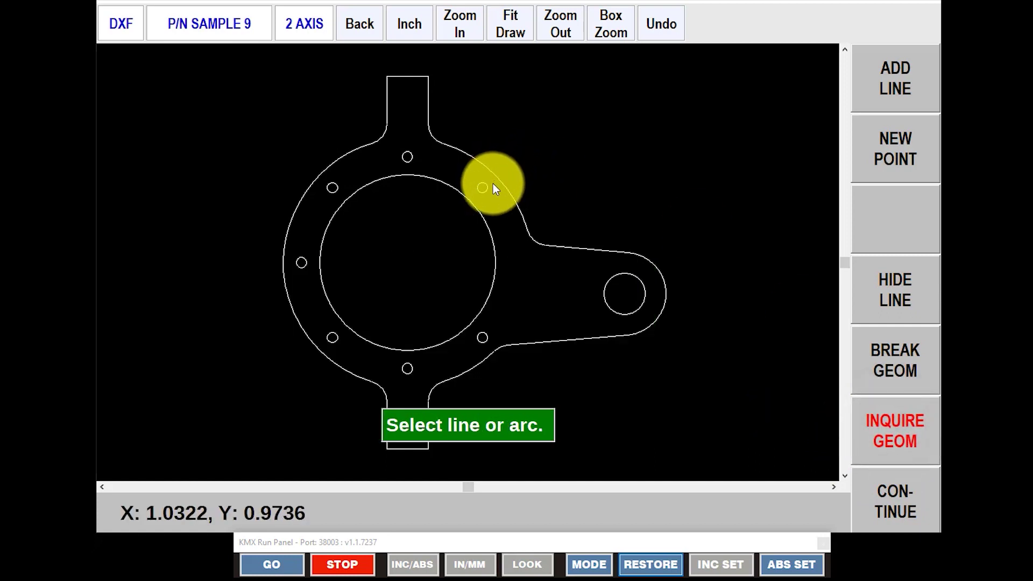
click(486, 188)
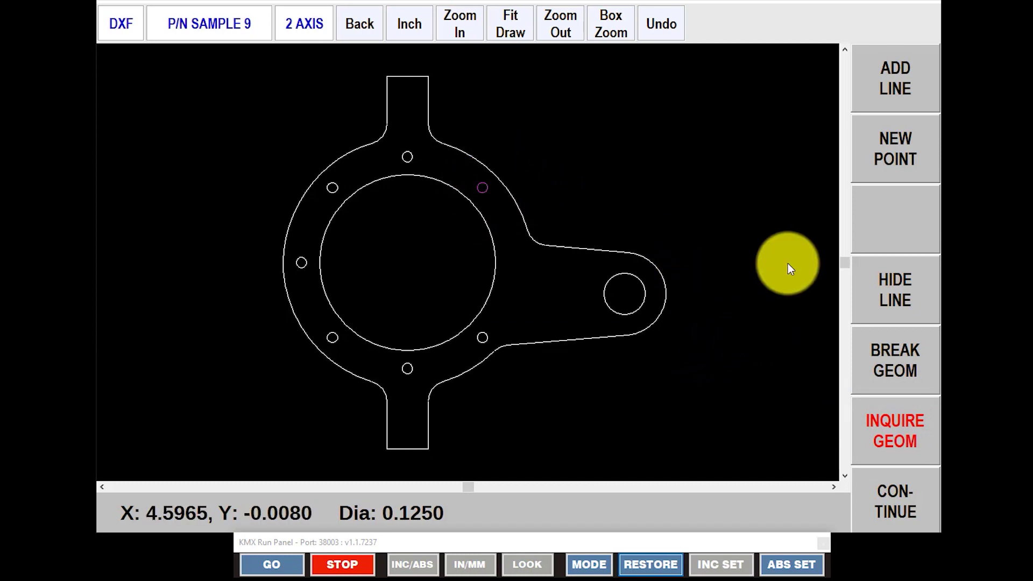
- Draw a horizontal line and a slanted line from the upper tab's top-left corner
click(892, 142)
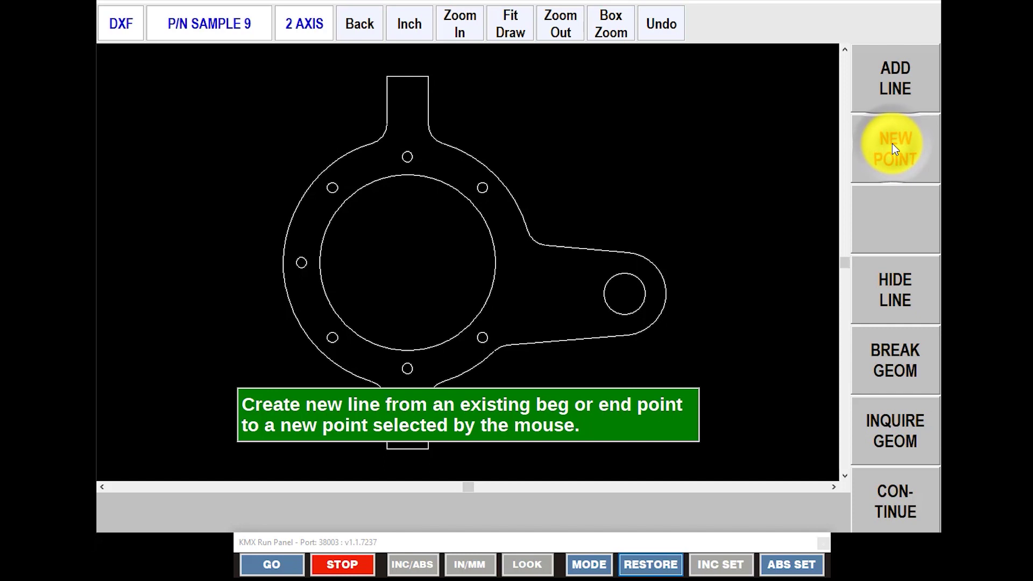
click(393, 78)
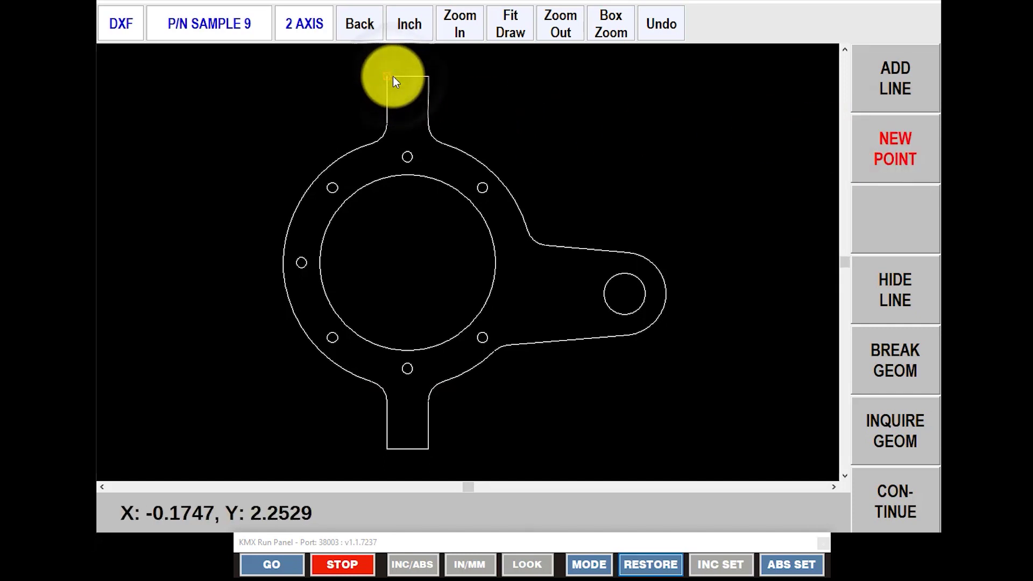
click(329, 80)
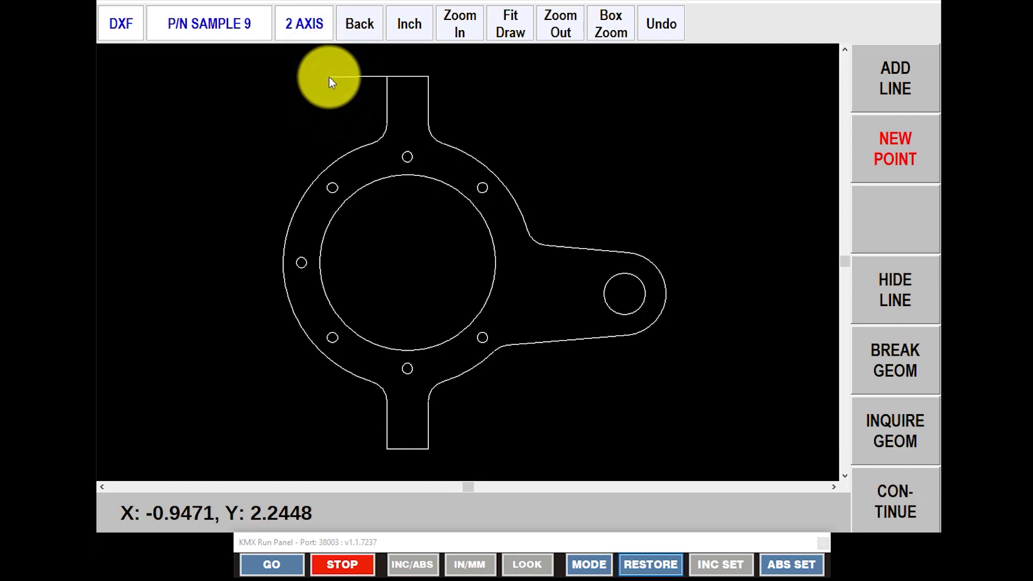
click(388, 76)
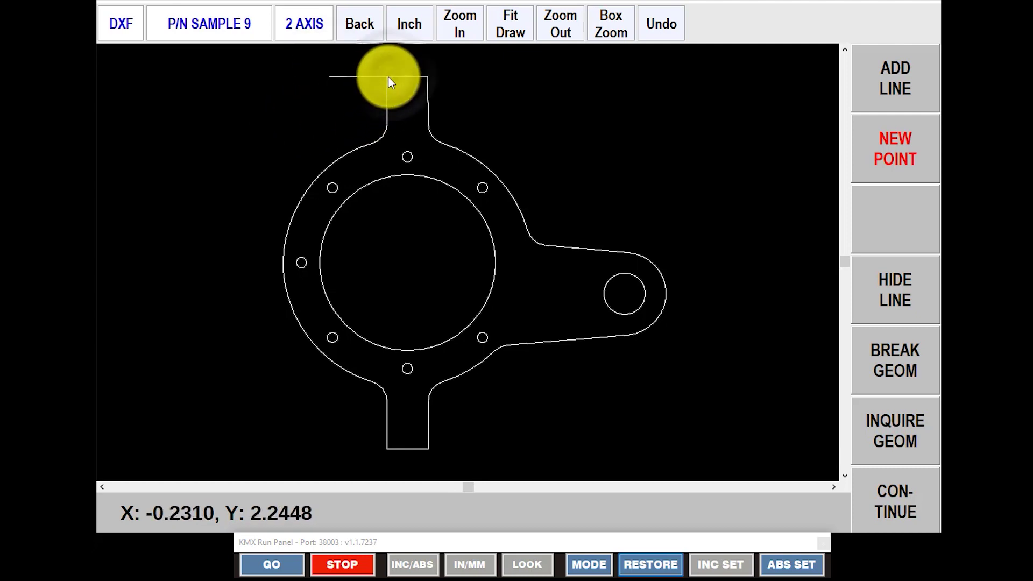
click(438, 64)
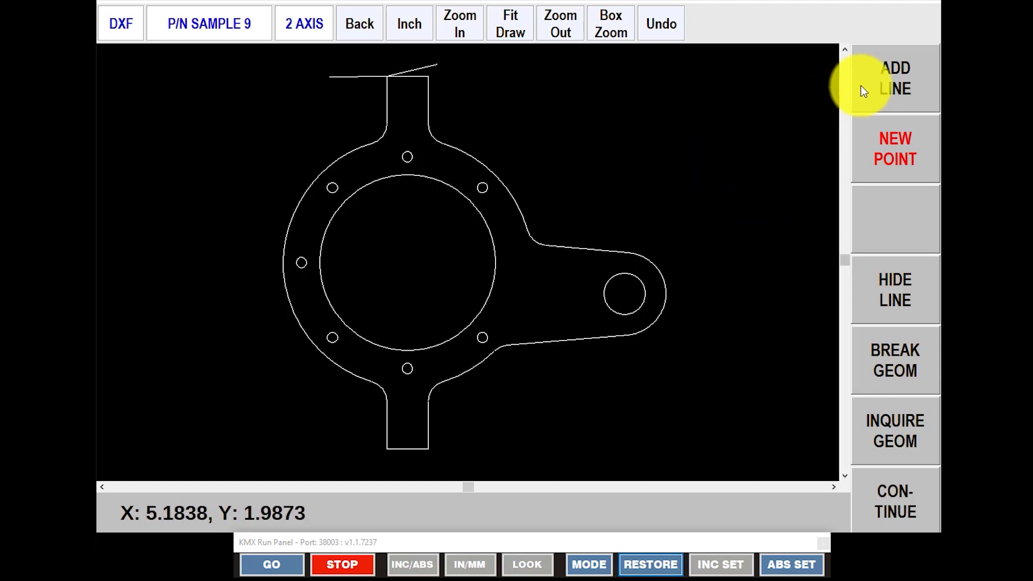
- Join the two new lines' free ends, undo that connecting line, and finish adjustments
click(903, 72)
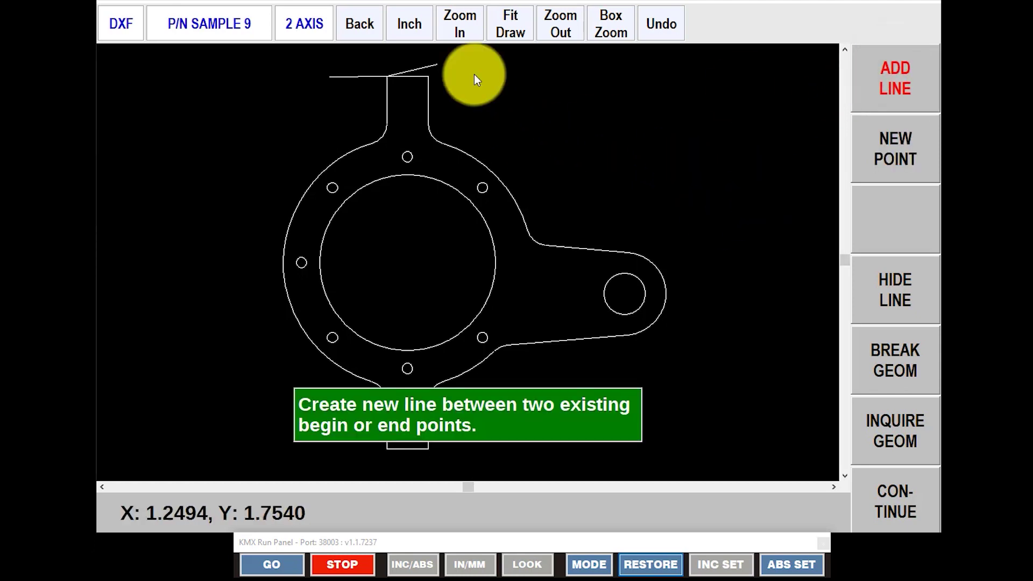
click(436, 64)
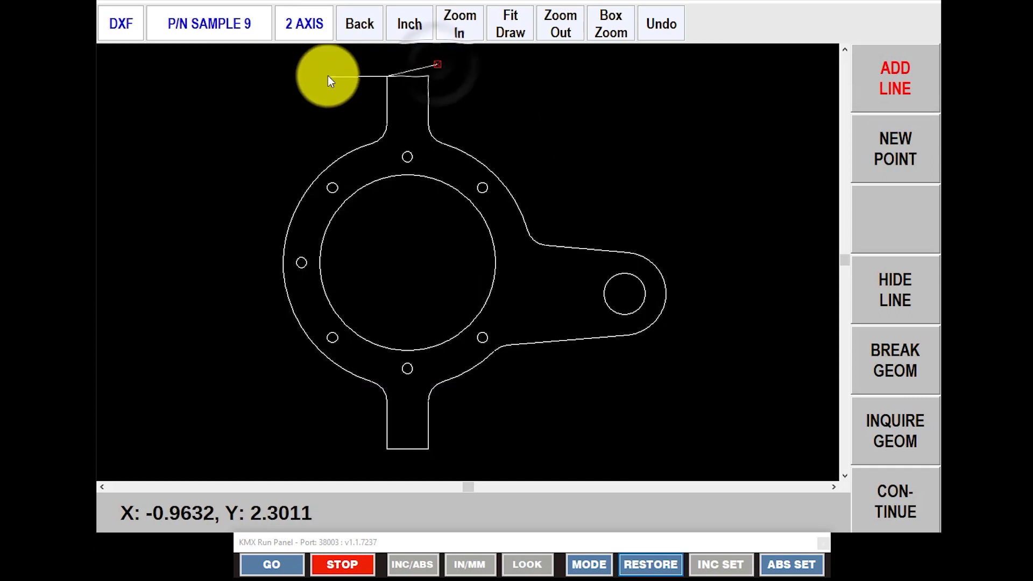
click(330, 77)
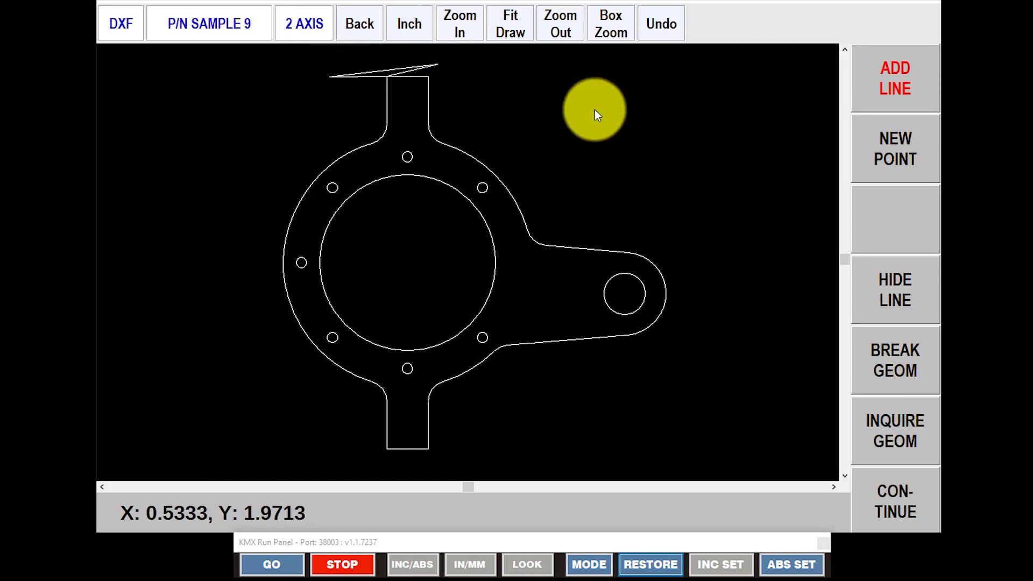
click(661, 26)
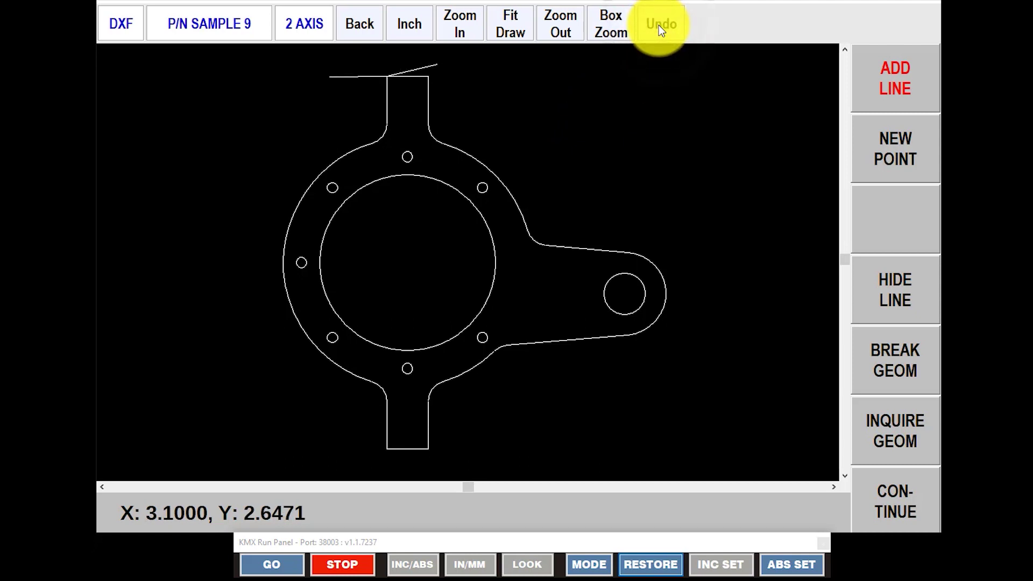
click(913, 502)
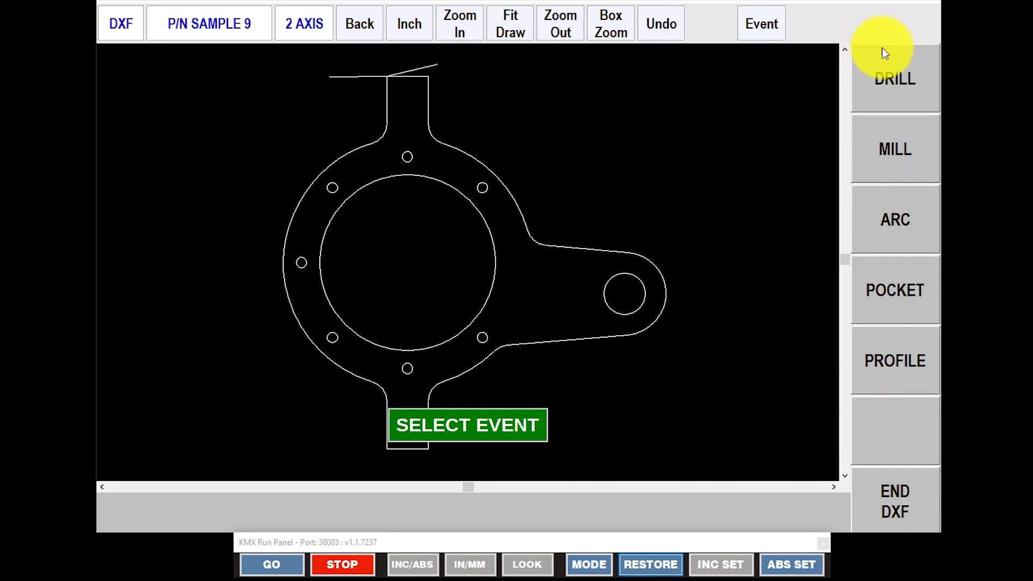
- Mark the seven bolt-circle holes and the right lobe hole as drill positions
click(888, 74)
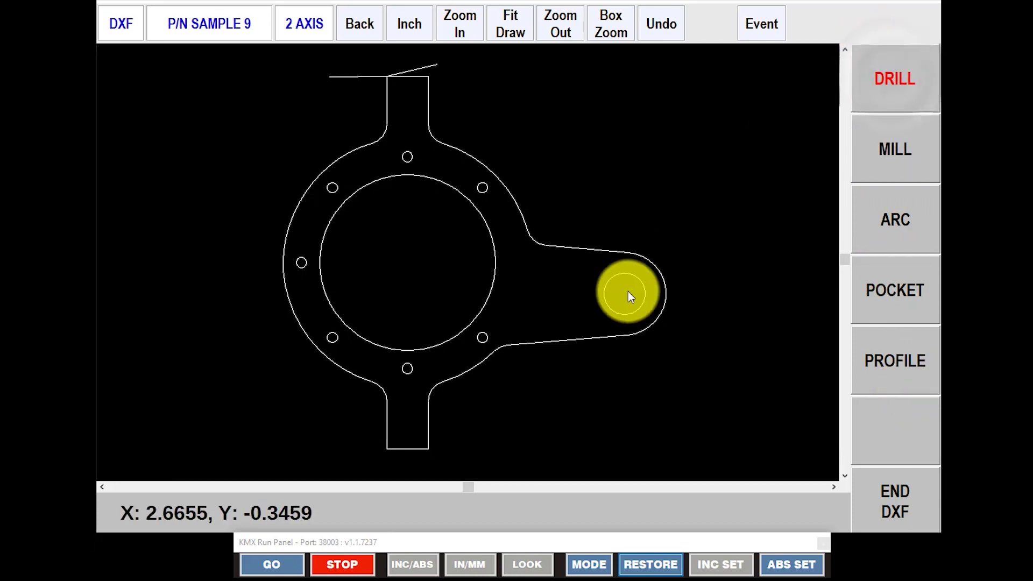
click(483, 192)
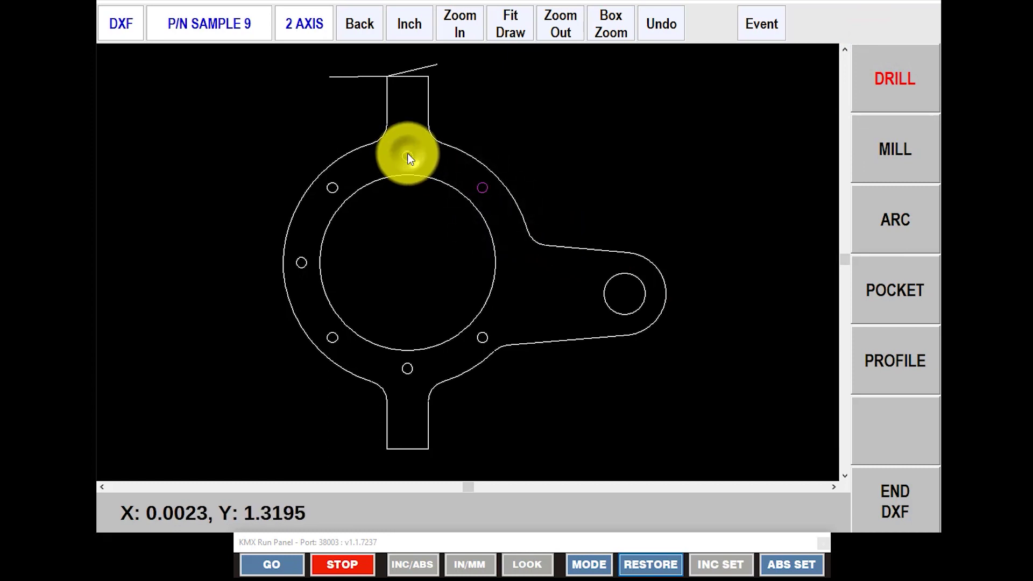
click(407, 153)
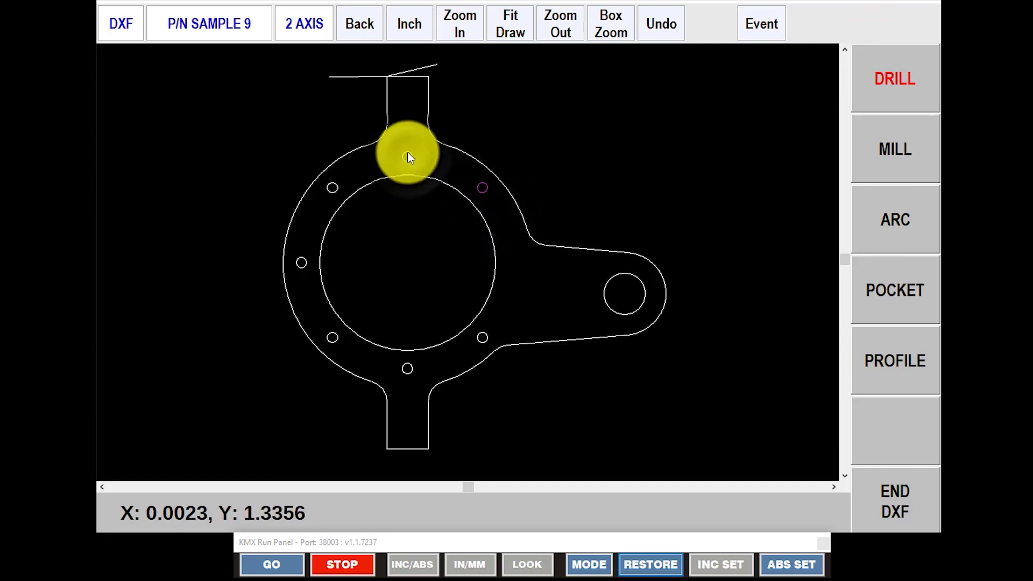
click(327, 189)
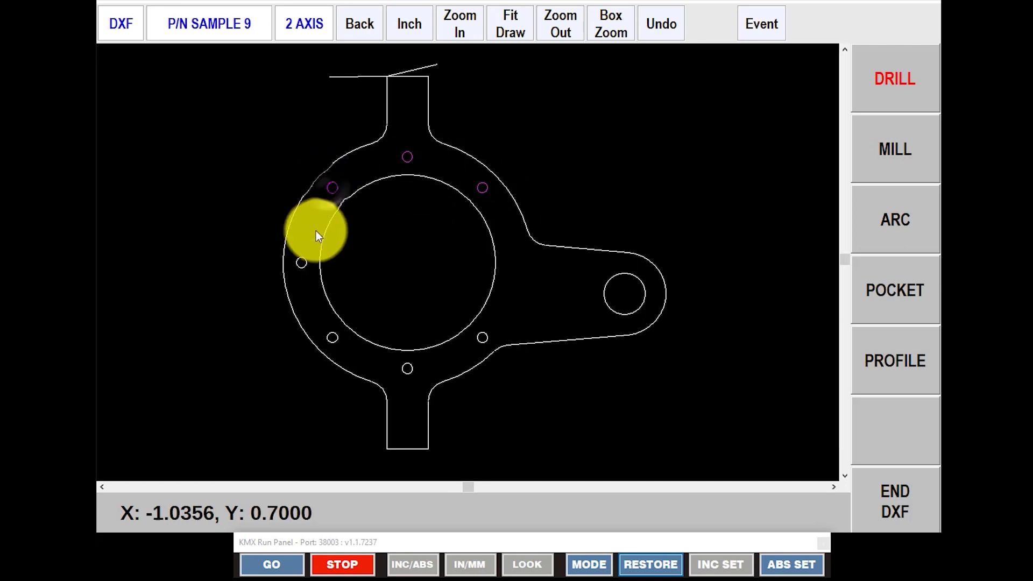
click(302, 260)
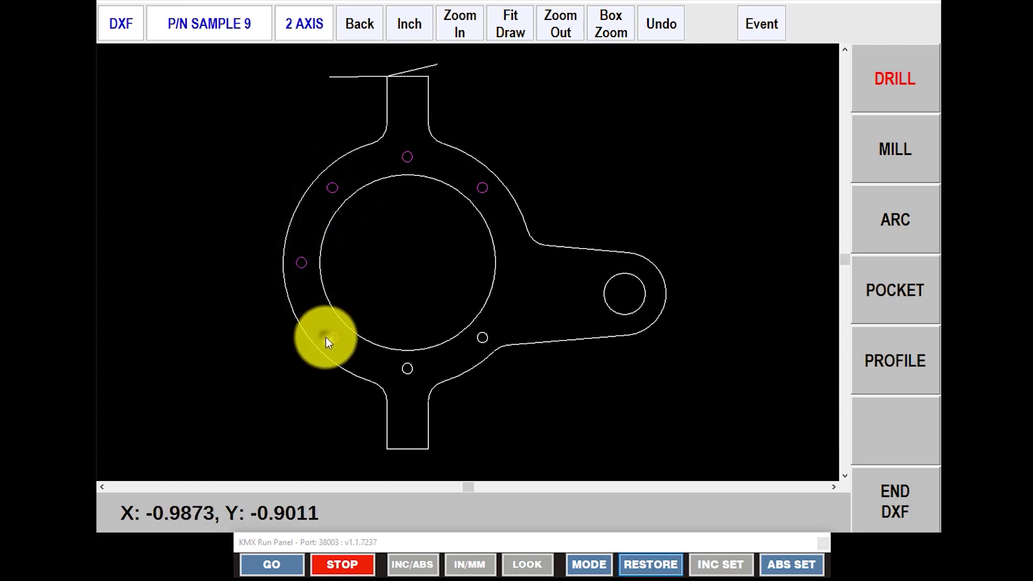
click(326, 337)
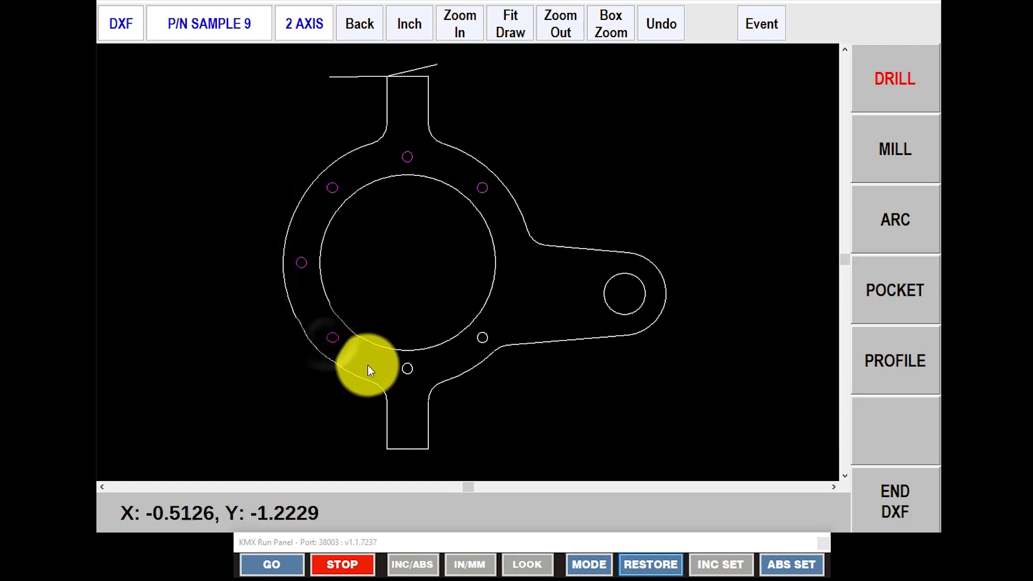
click(402, 370)
click(477, 339)
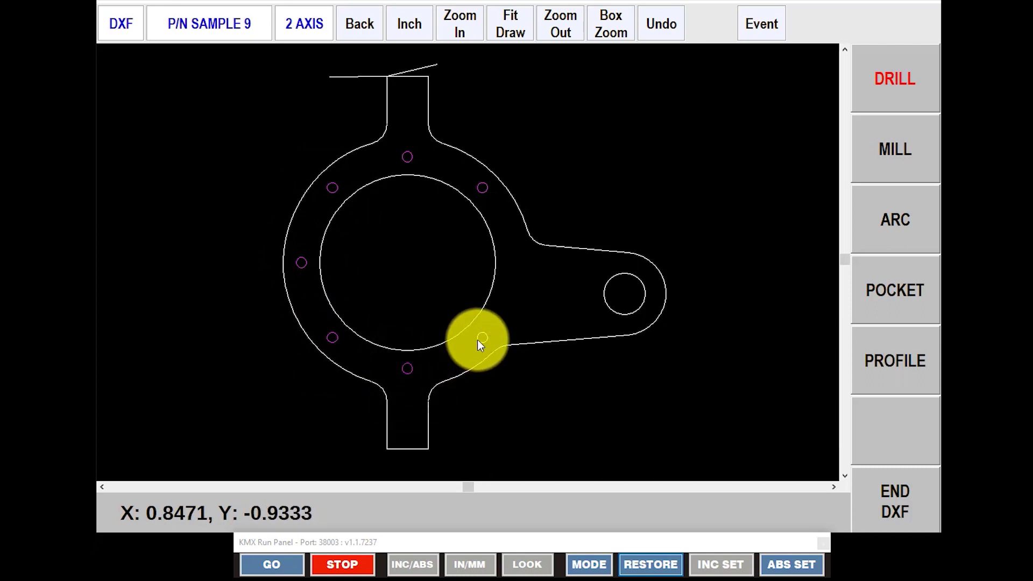
click(626, 315)
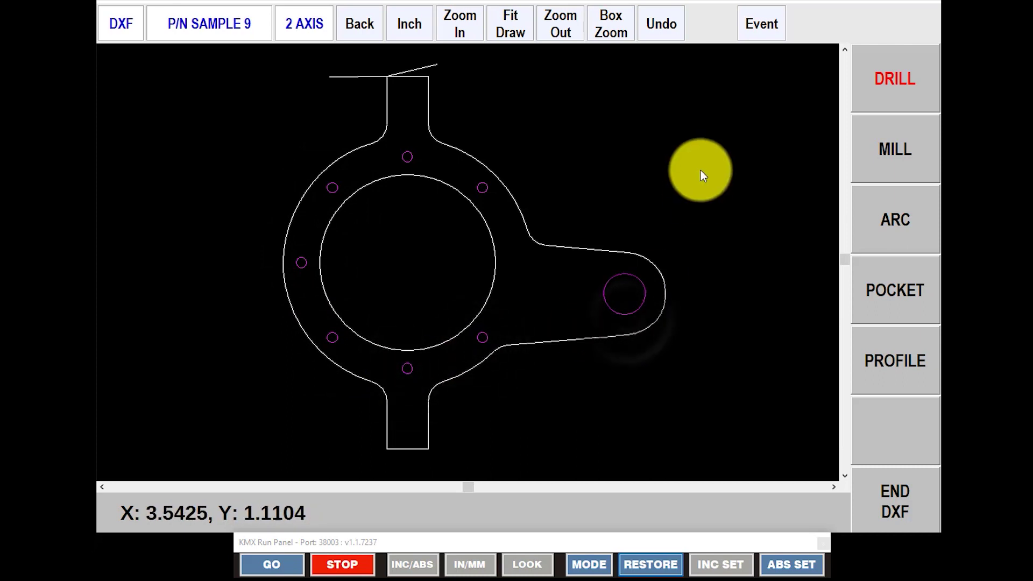
click(759, 23)
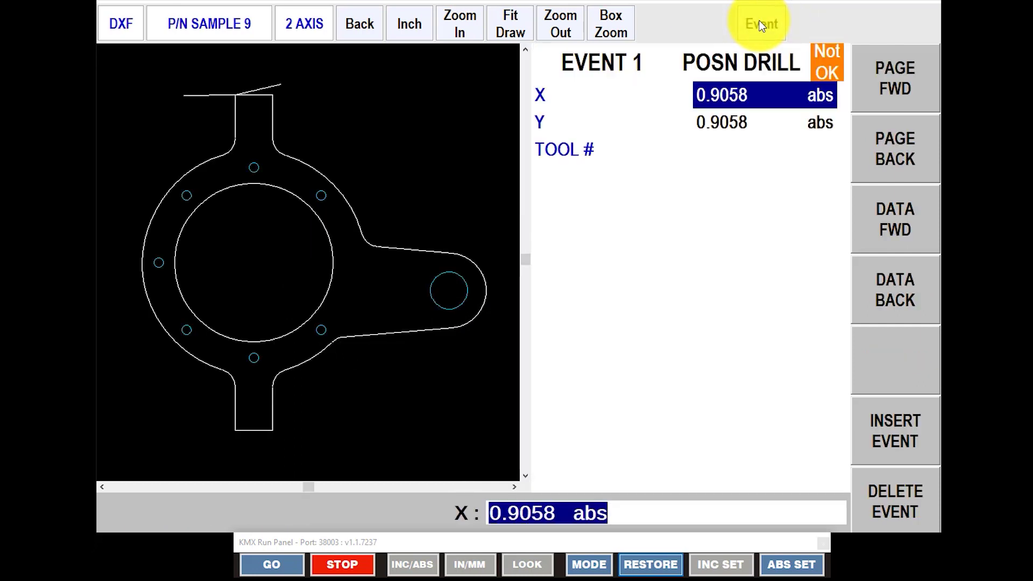
- Assign tool 1 to the drill event and go back to event selection
click(759, 122)
key(Return)
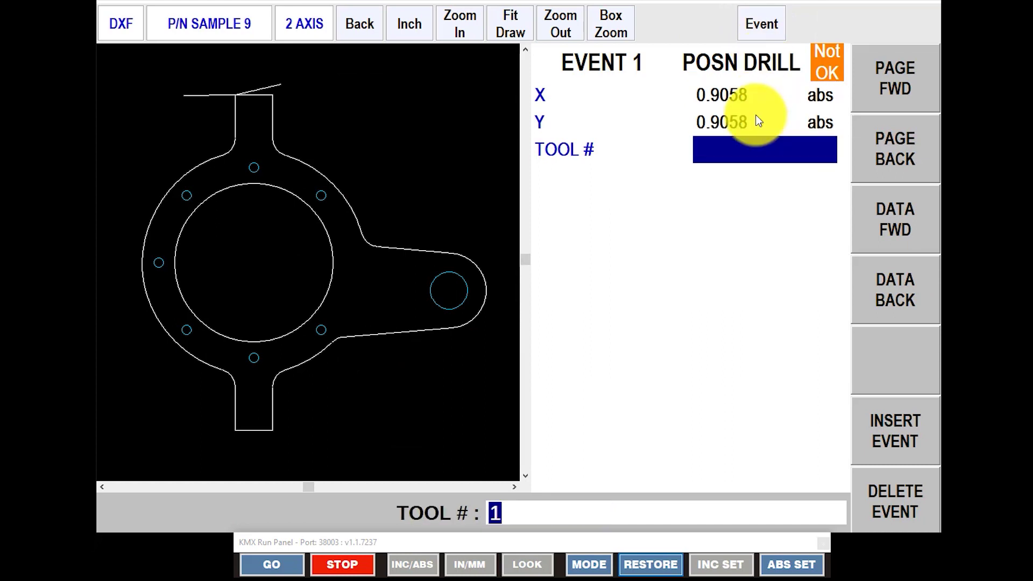
text(1)
key(Return)
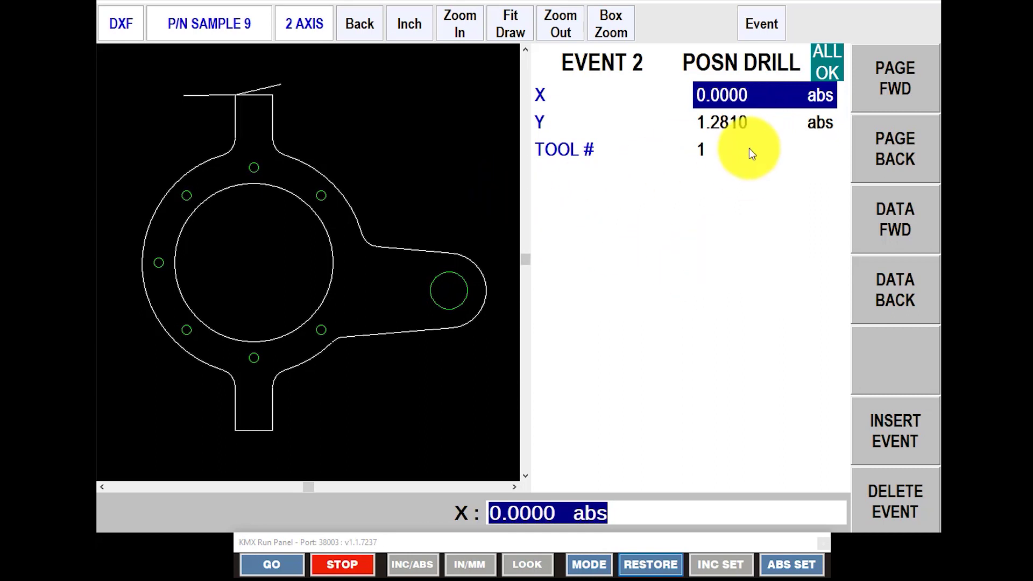
click(754, 25)
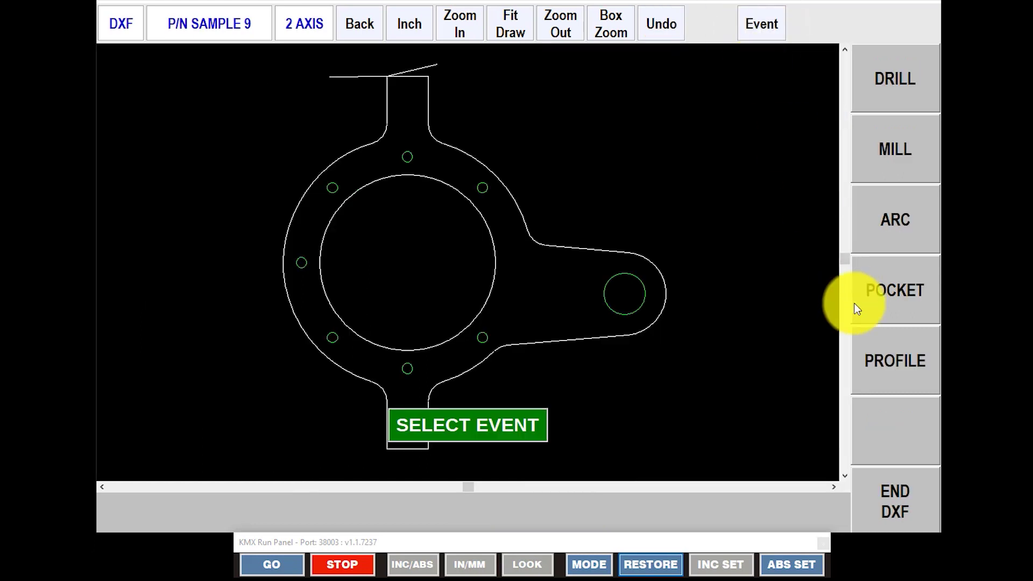
- Start an unchained pocket event using the right lobe's circle as its boundary
click(895, 287)
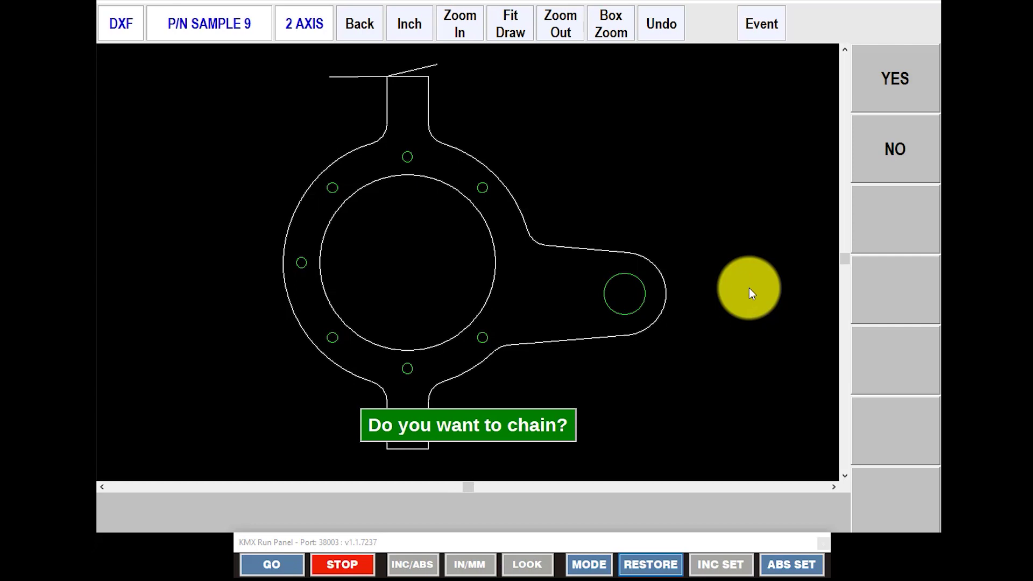
click(894, 148)
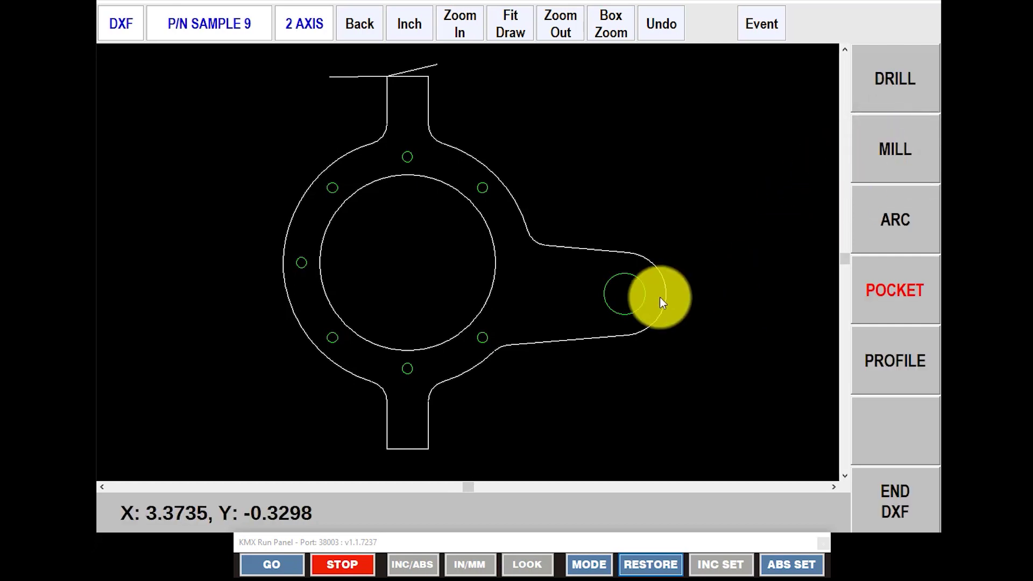
click(629, 313)
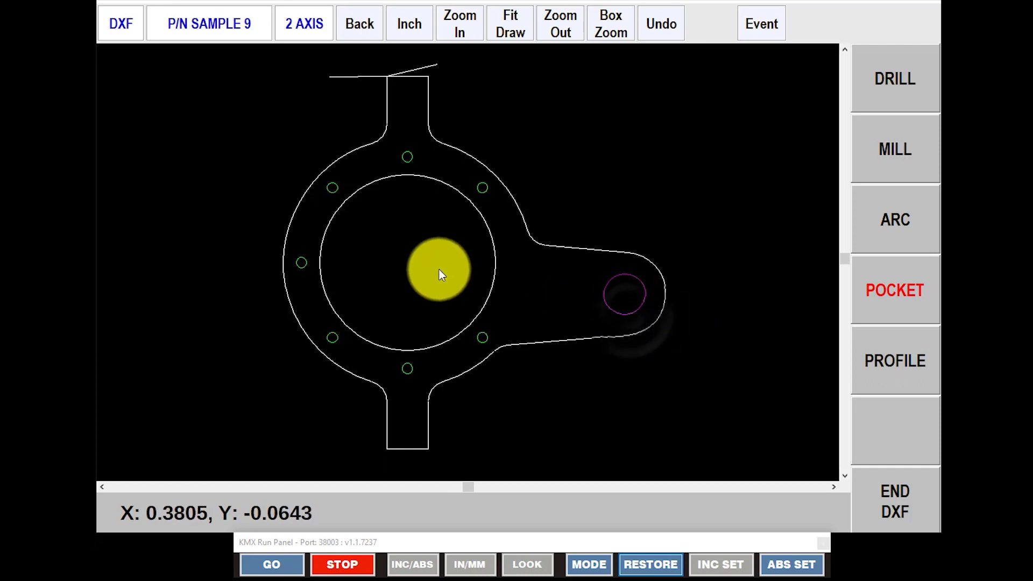
- Add the large inner circle as a pocket and set CCW direction with a 0.0100 finish cut
click(494, 274)
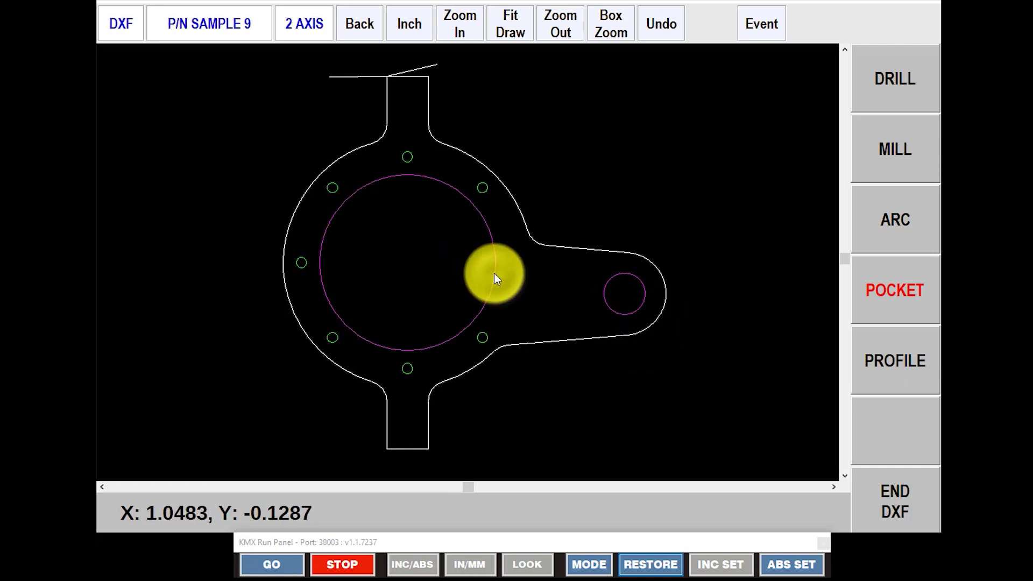
click(760, 23)
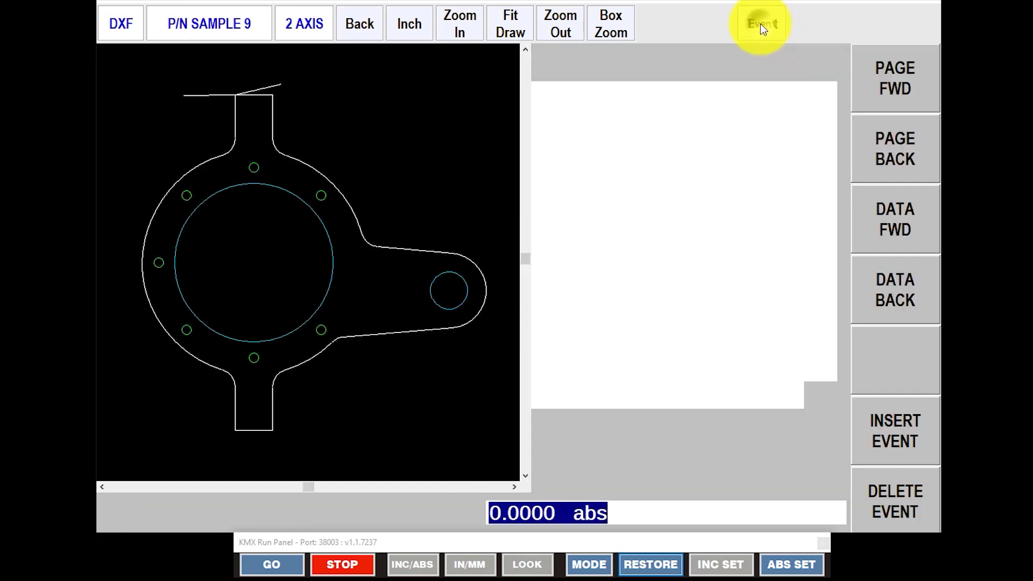
click(712, 173)
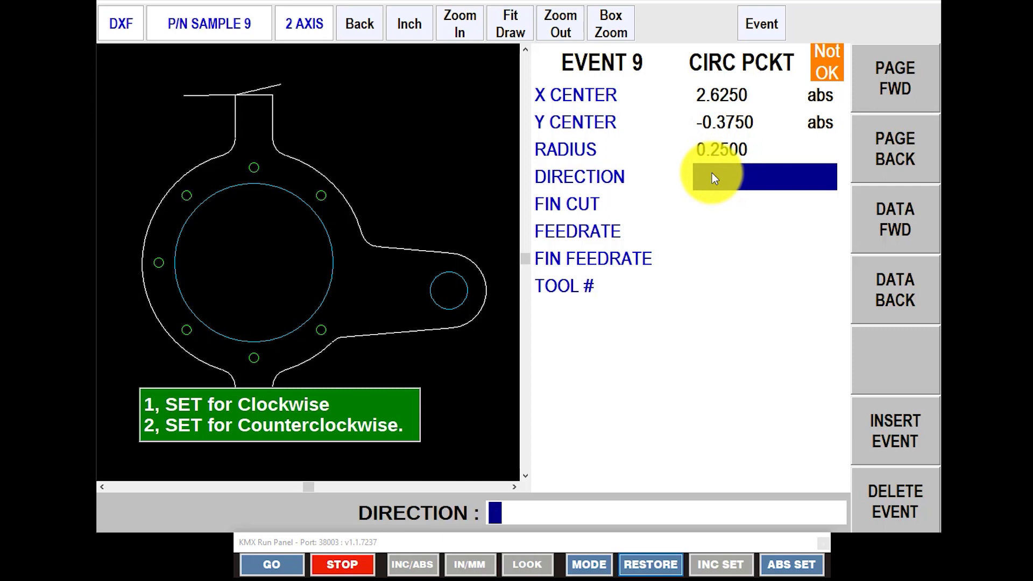
text(2)
key(Return)
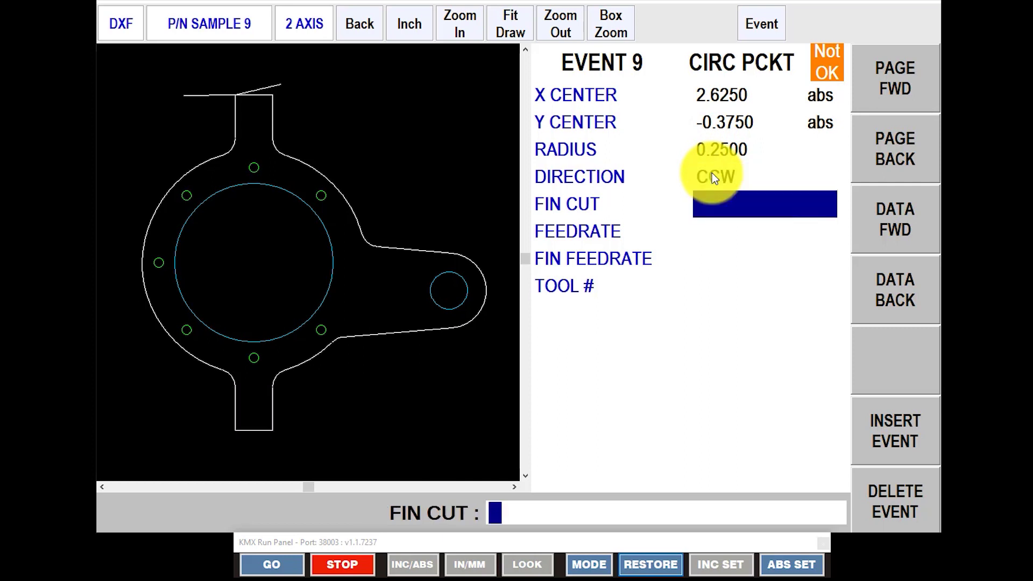
text(.01)
key(Return)
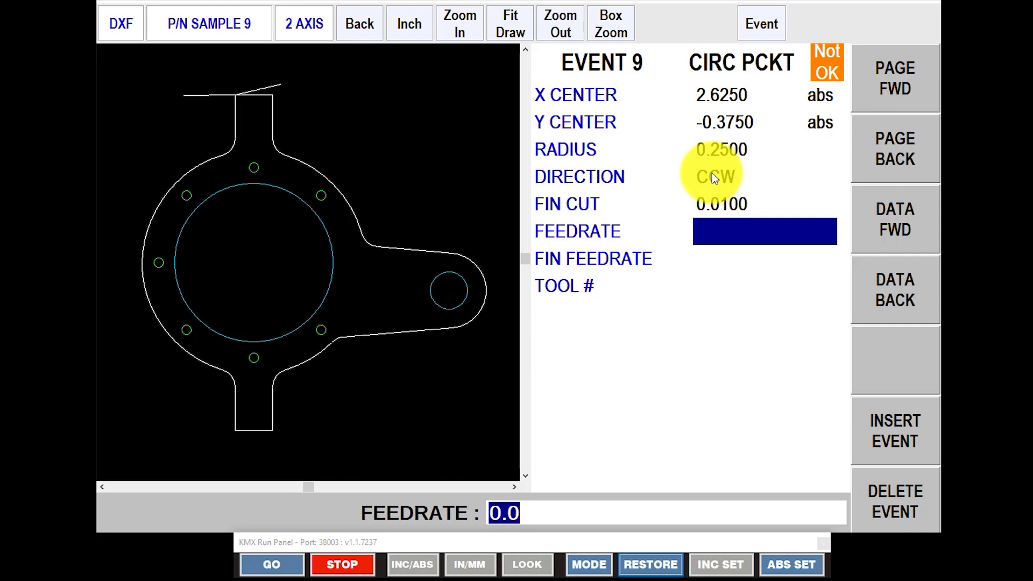
- Set the pocket feedrate and finish feedrate to 20.0 and assign tool 2
text(10)
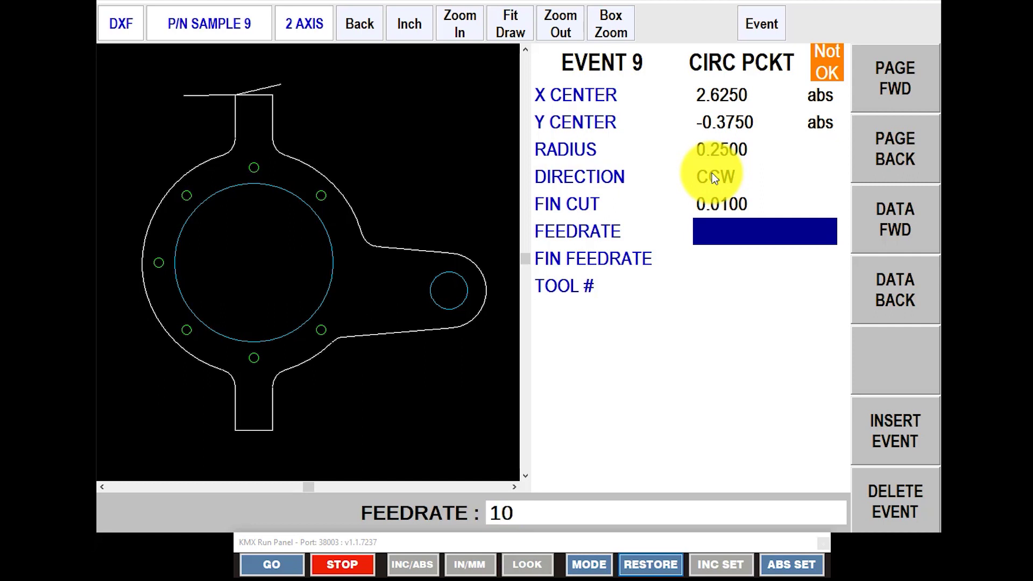
key(BackSpace)
key(BackSpace)
text(20)
key(Return)
text(2)
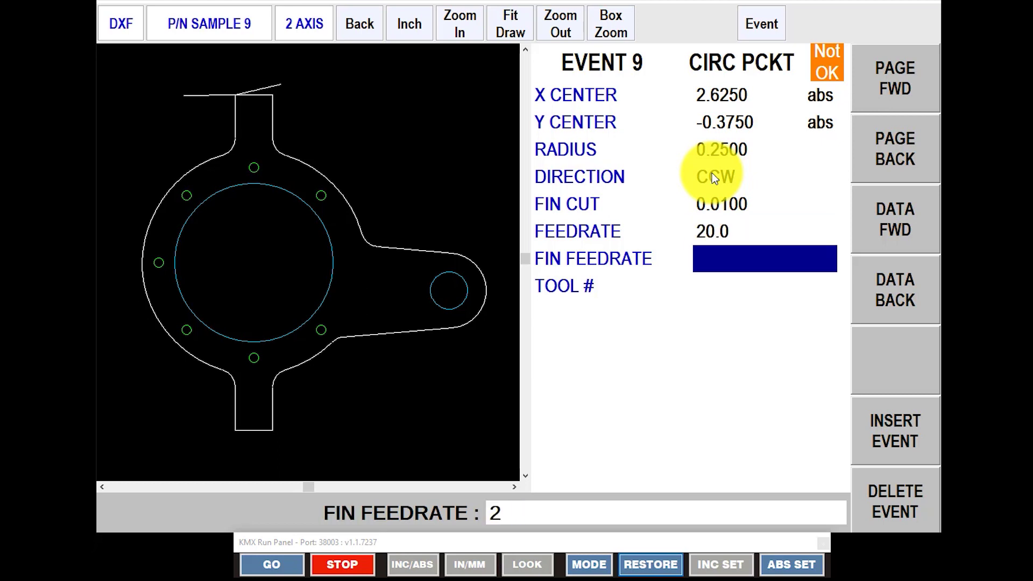
text(0)
key(Return)
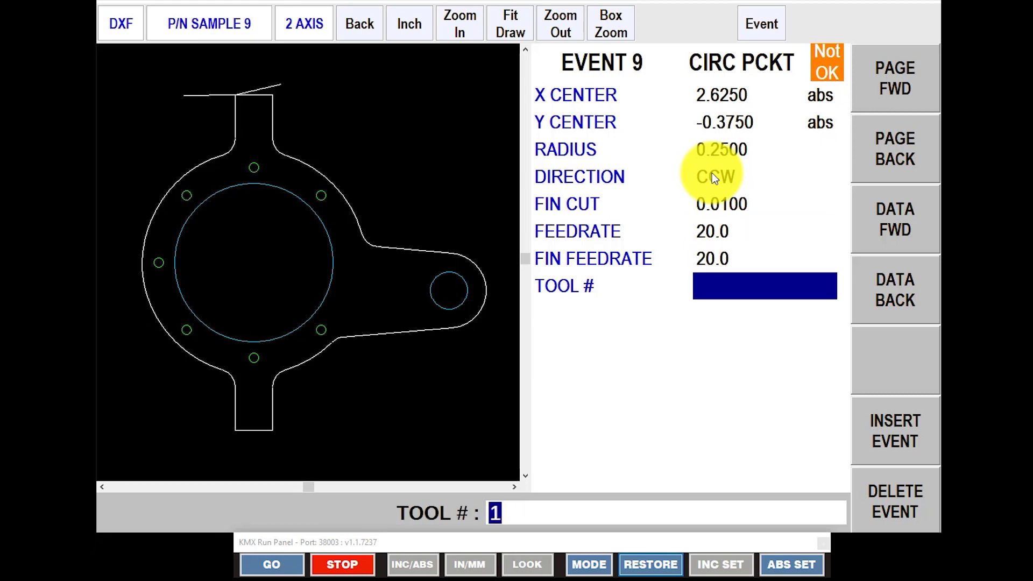
text(2)
key(Return)
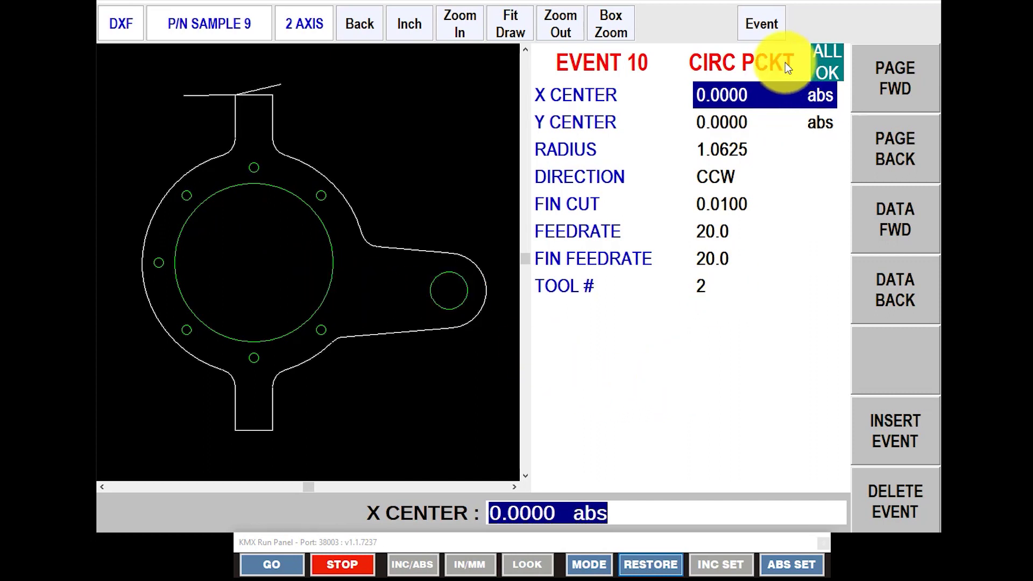
- Start a new profile event that chains its contour from the drawing
click(765, 23)
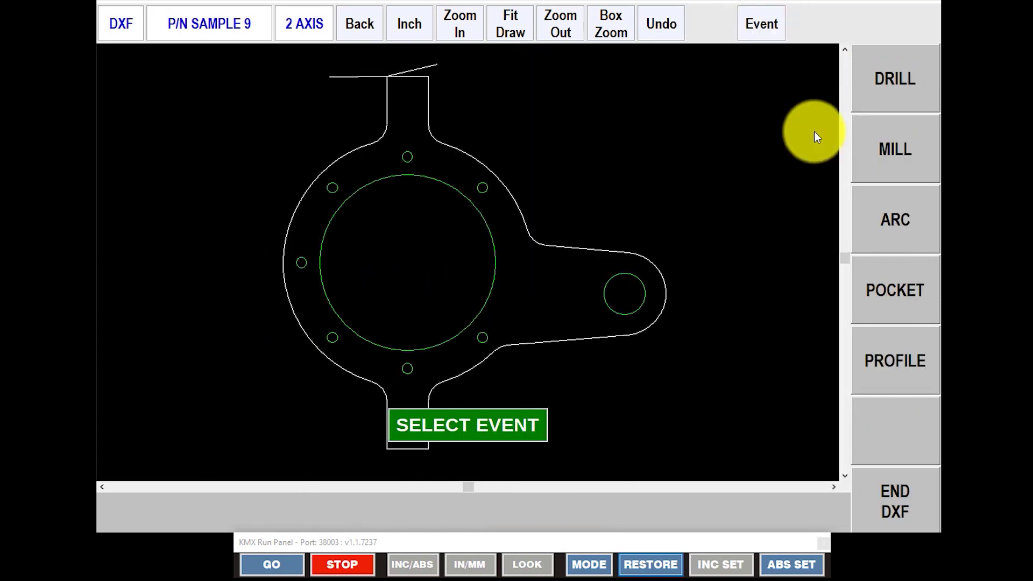
click(903, 369)
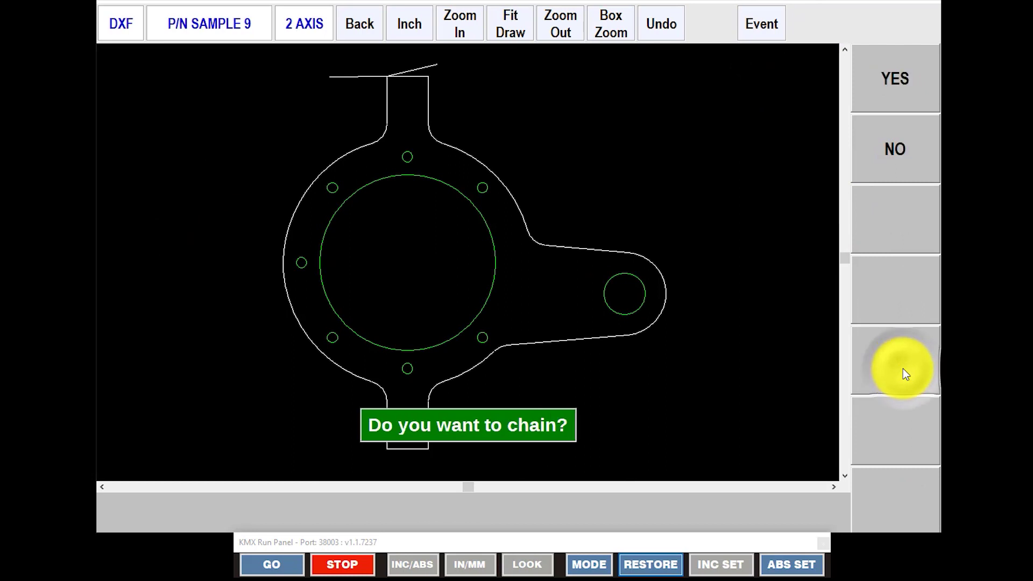
click(903, 78)
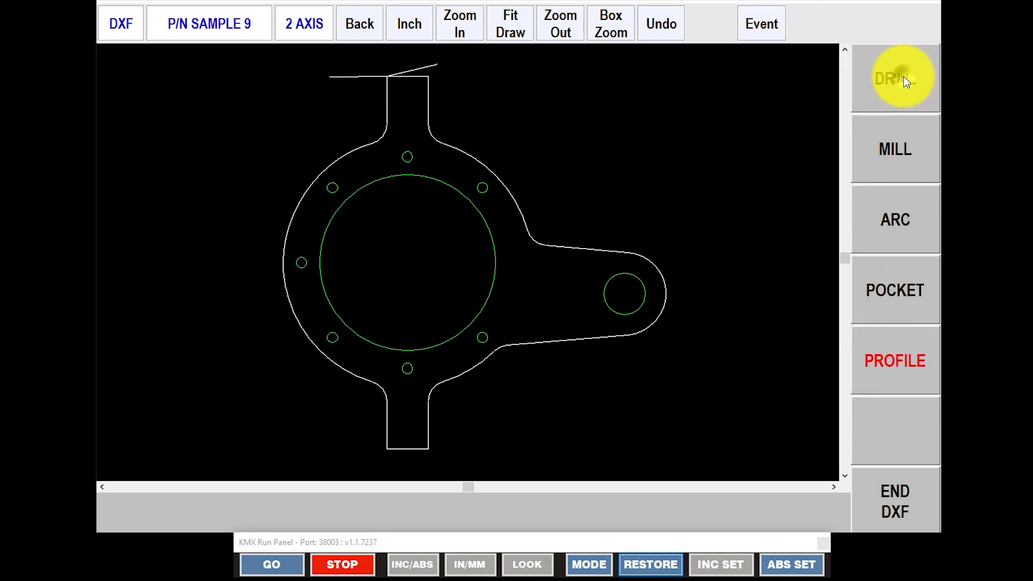
- Chain the outer outline from the top line around, accepting YES to close the 0.0082 gap
click(348, 77)
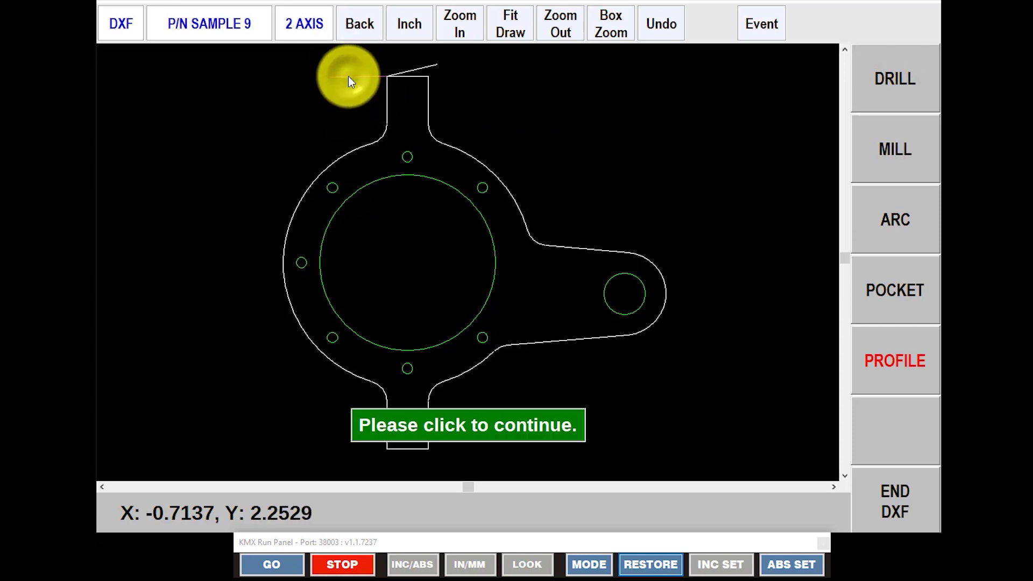
click(416, 76)
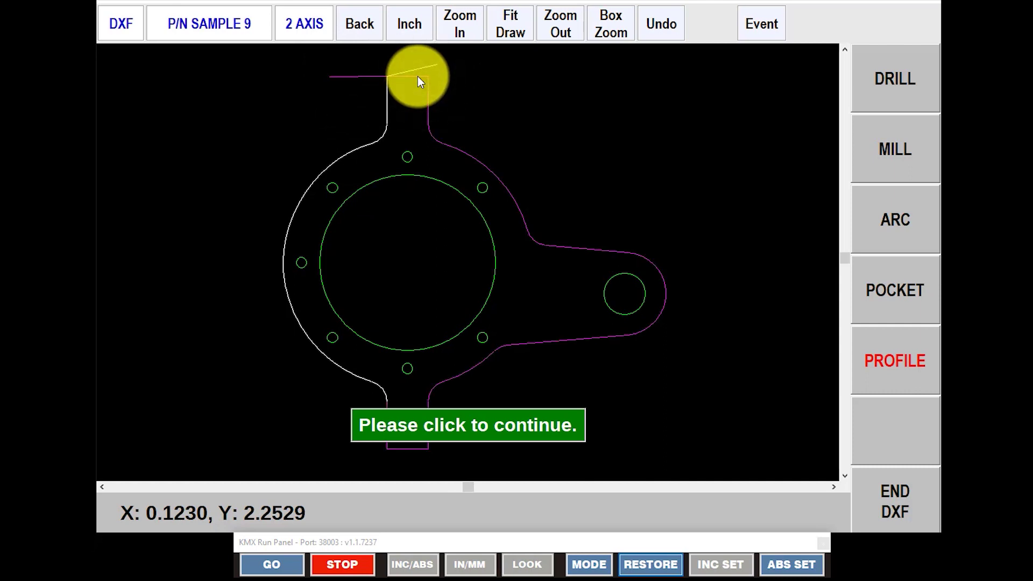
click(383, 390)
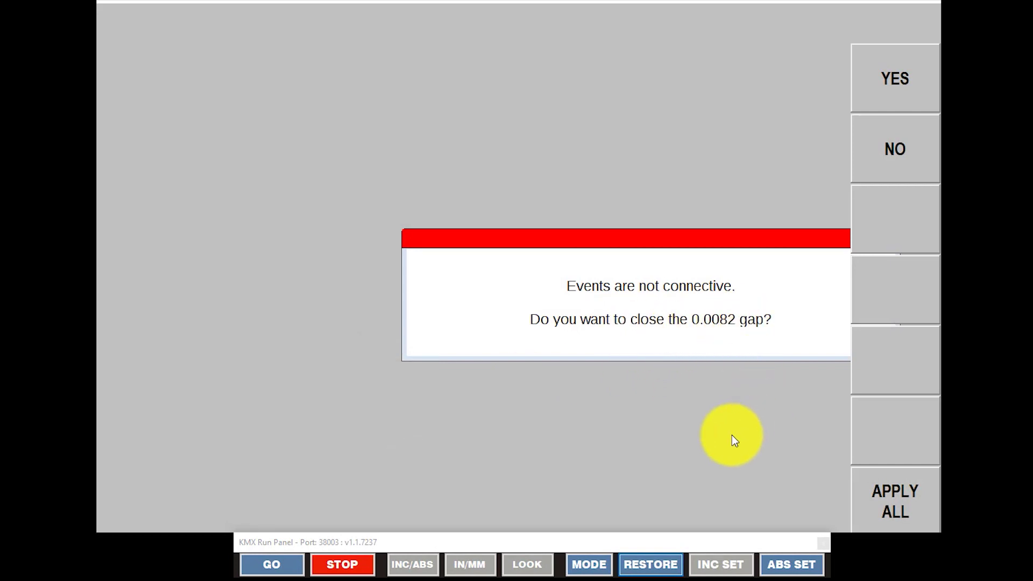
click(890, 68)
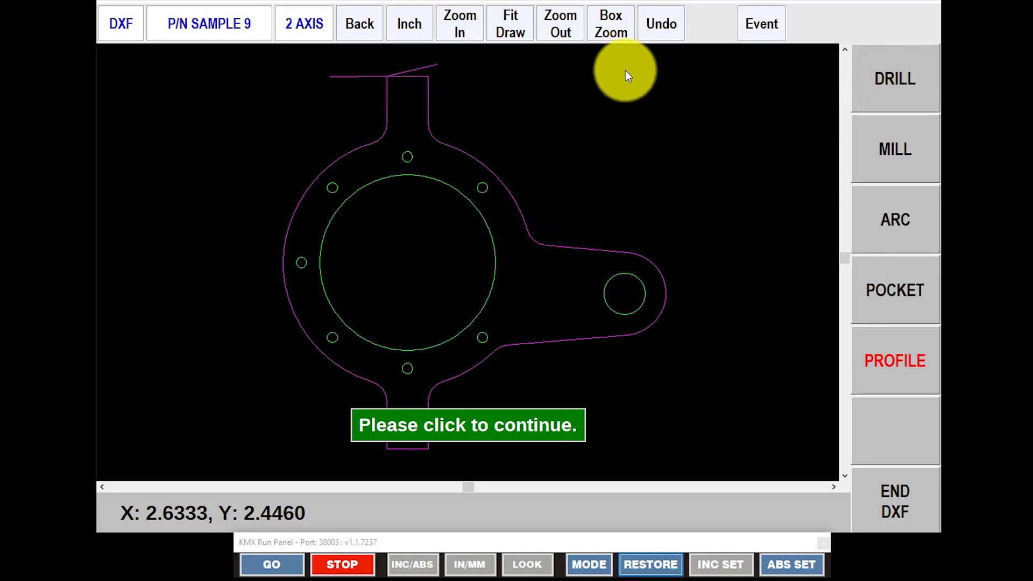
click(765, 25)
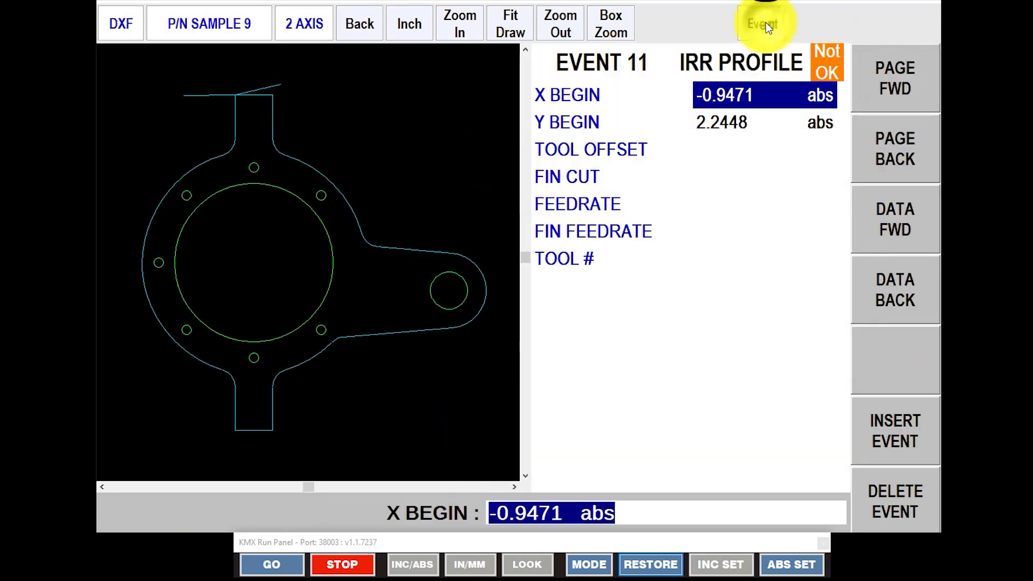
- Give Event 11 tool offset 2 (LEFT), a 0.0100 finish cut and 20.0 feedrates
click(740, 152)
text(2)
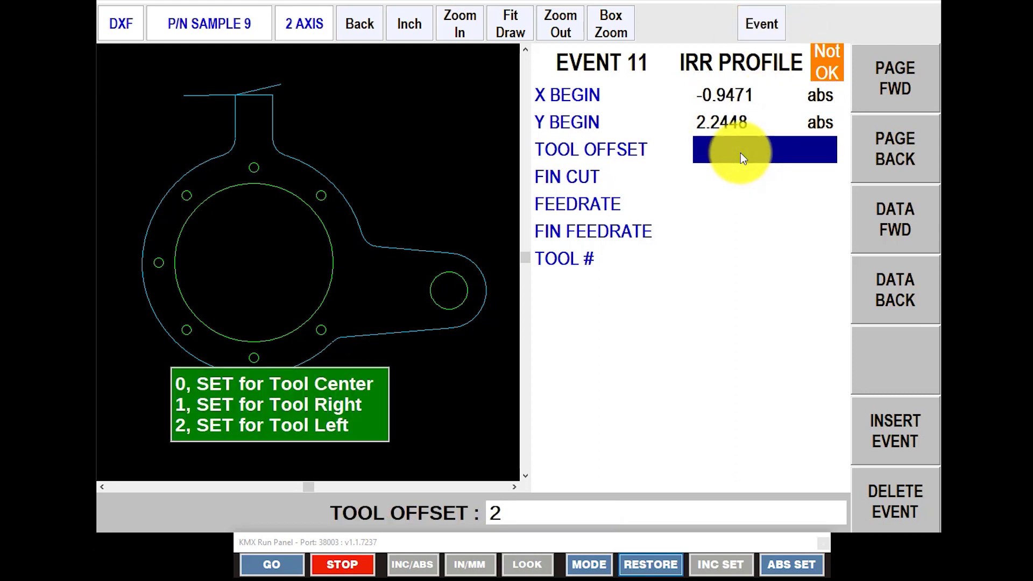
key(Return)
text(.01)
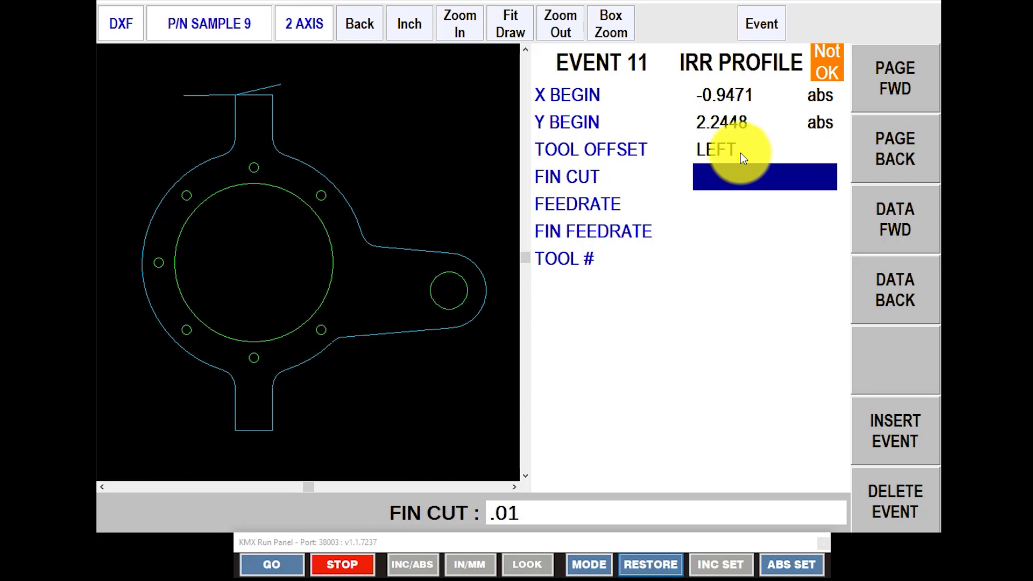
key(Return)
key(Return)
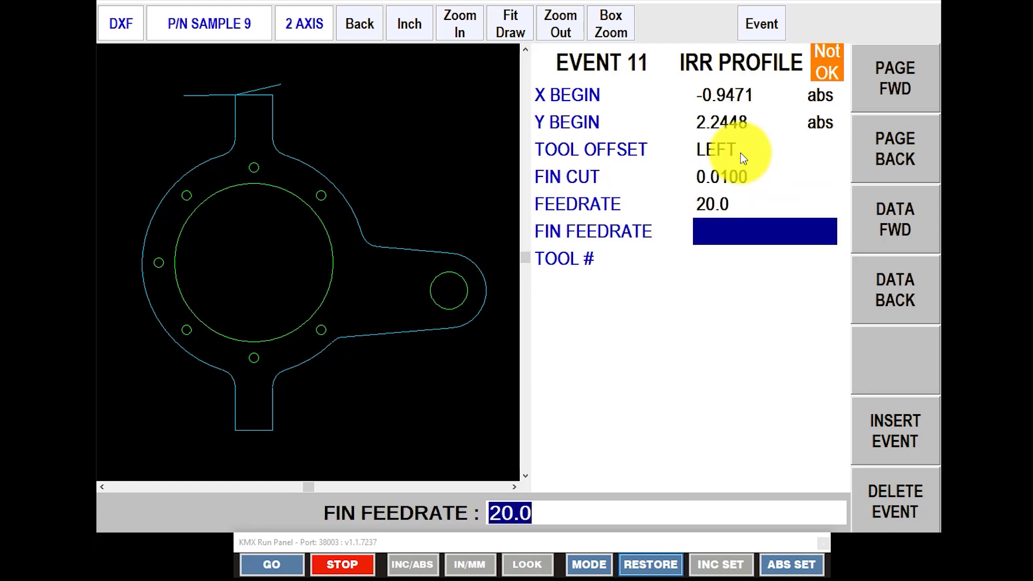
key(Return)
key(Return)
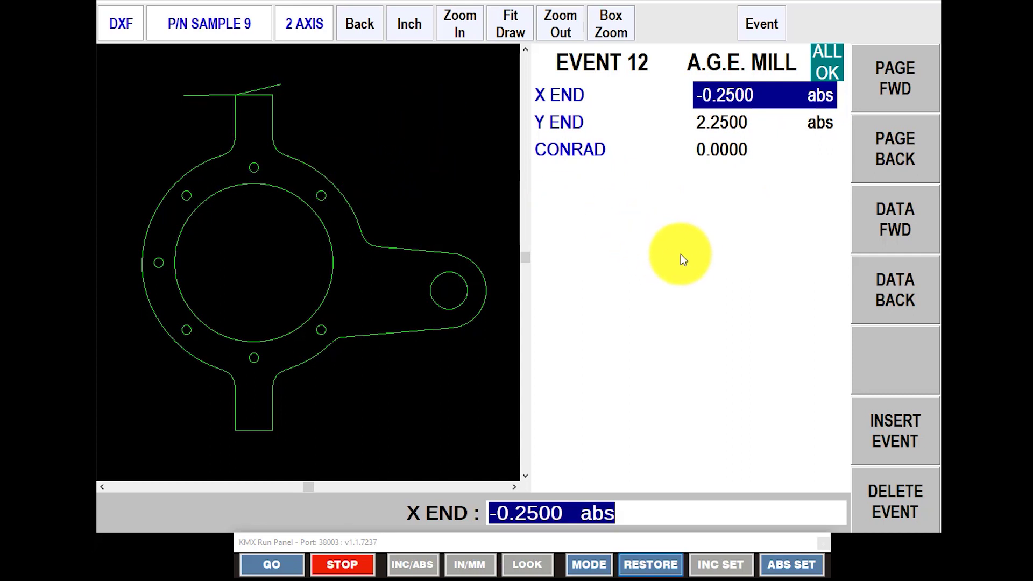
- End the DXF conversion, confirming YES, and enter Sample 9's SET-UP mode
click(755, 26)
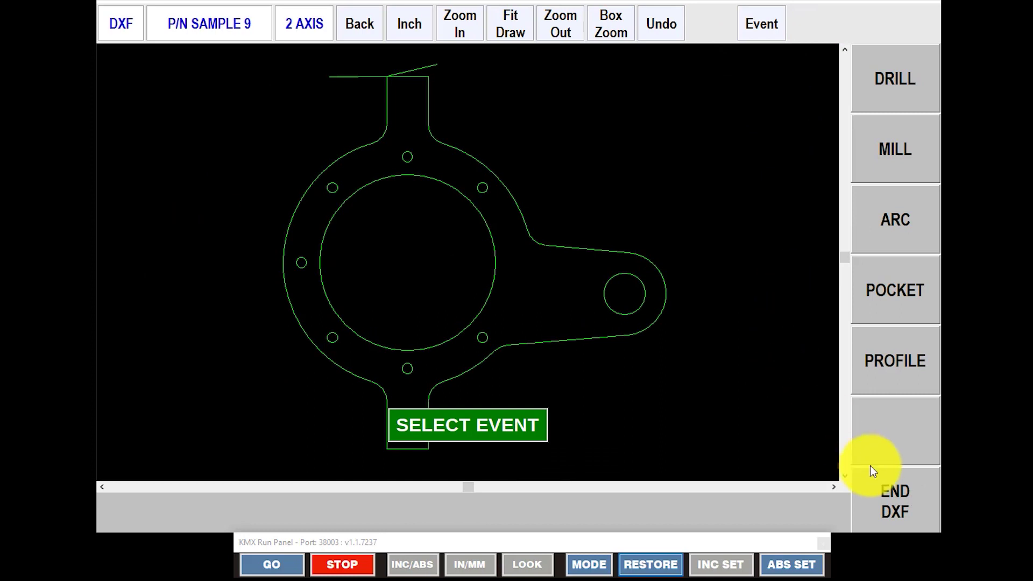
click(904, 498)
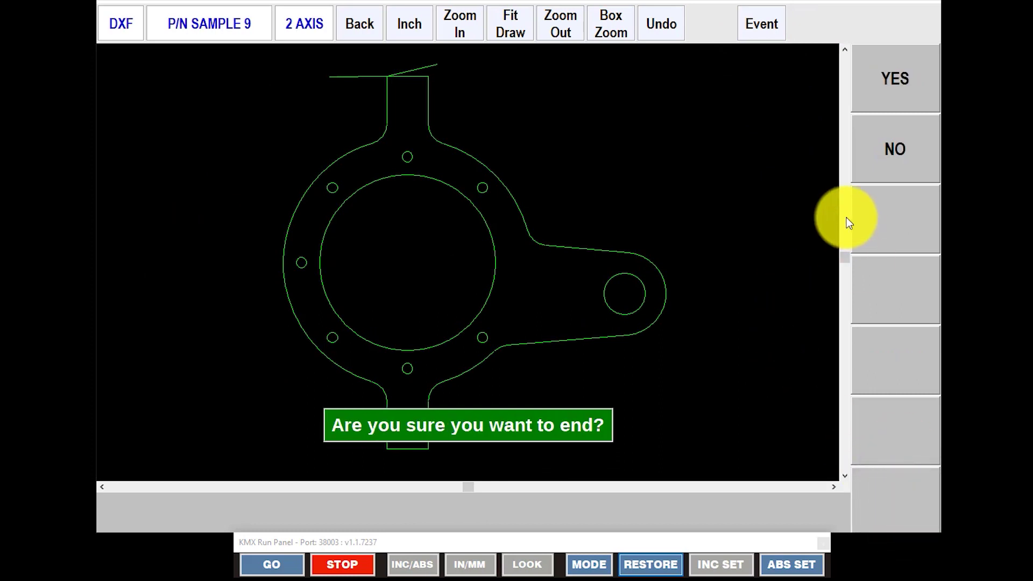
click(891, 69)
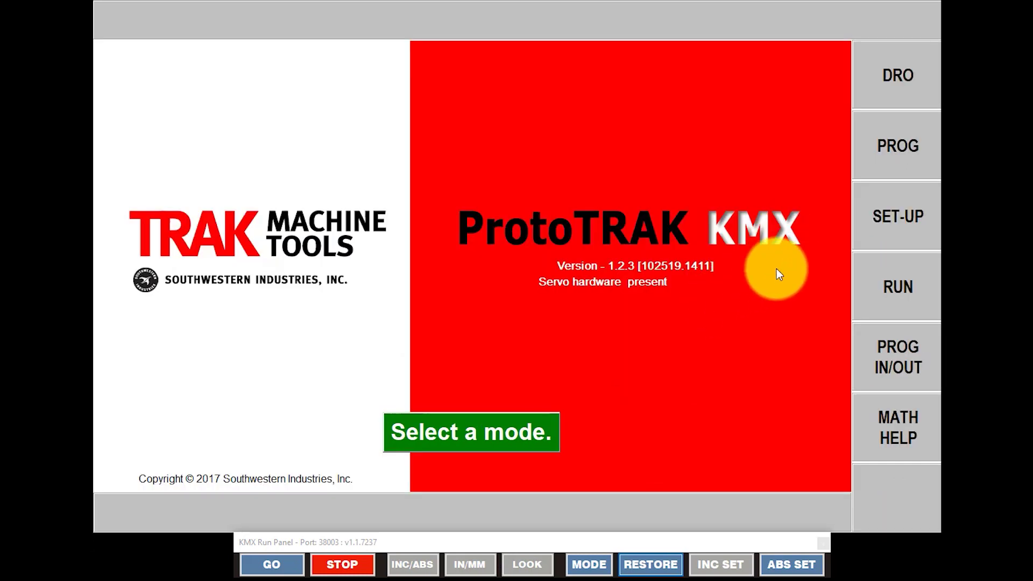
click(908, 213)
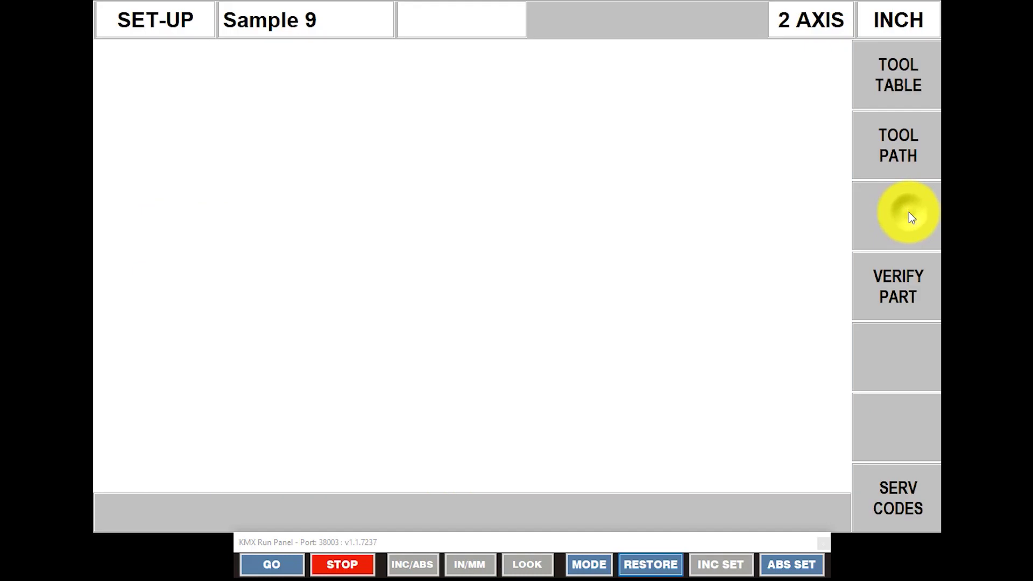
- In the tool table, set tool 1 to a 0.1250 diameter Drill (type 1)
click(897, 81)
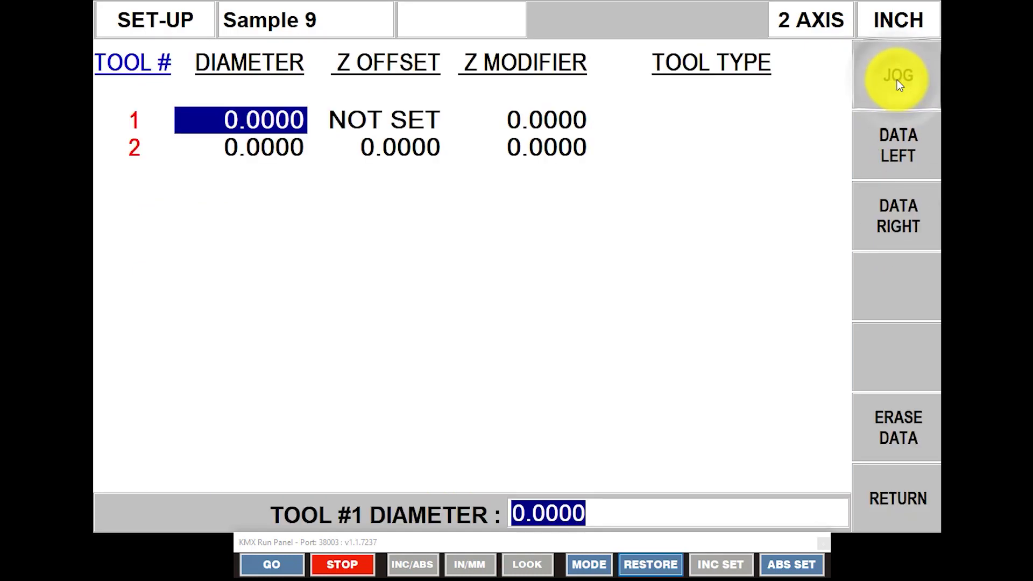
text(.125)
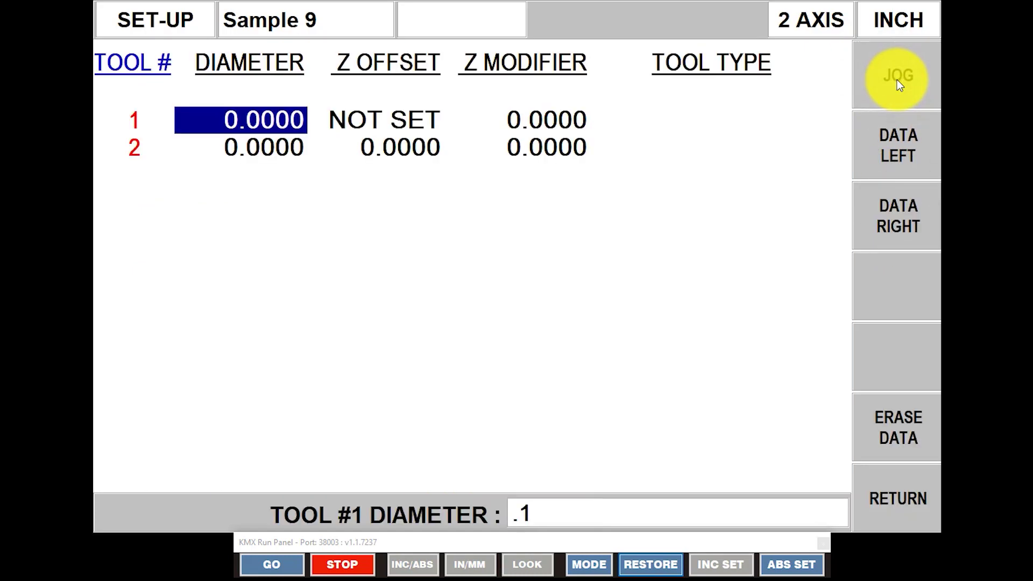
key(Return)
key(Return)
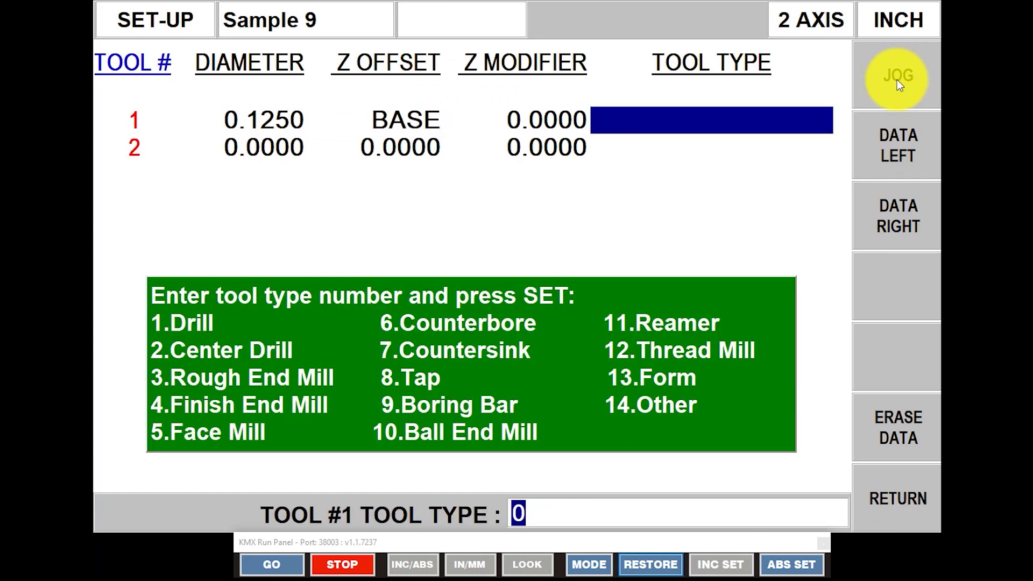
text(1)
key(Return)
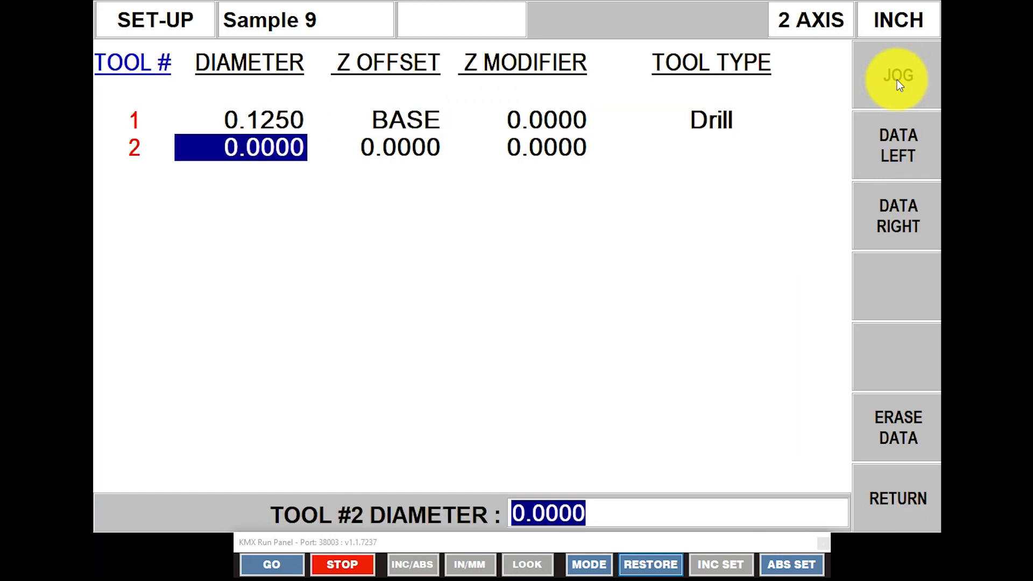
- Set tool 2 to a 0.3750 Finish End Mill (type 4), then review the tool path
text(.375)
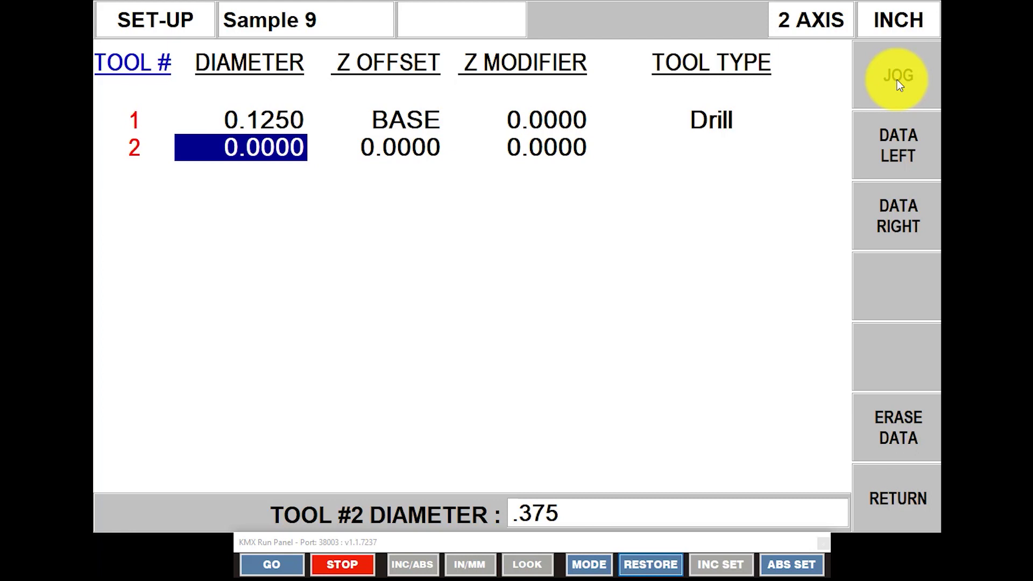
key(Return)
key(Return)
key(Return)
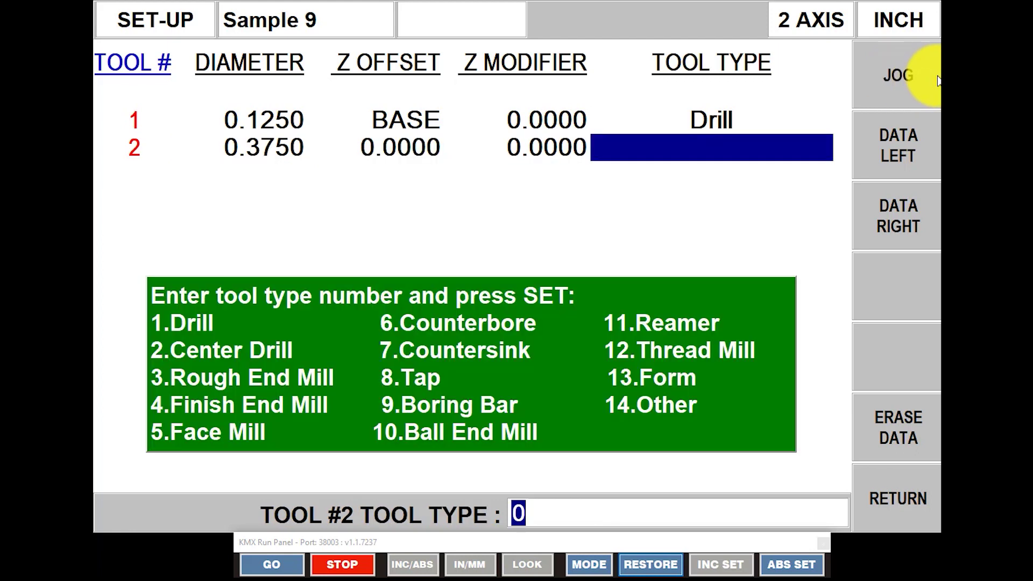
text(4)
key(Return)
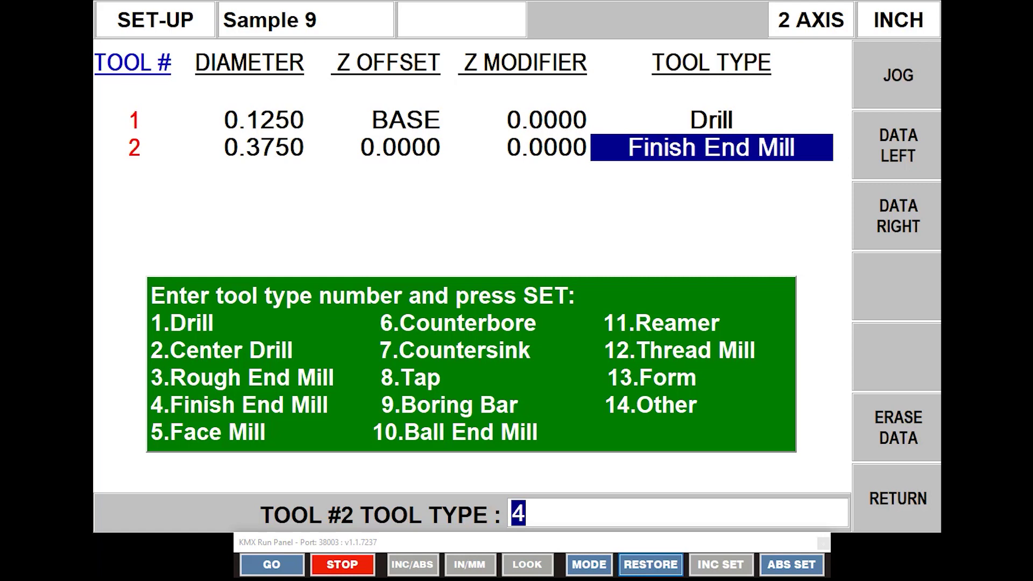
click(887, 502)
click(900, 148)
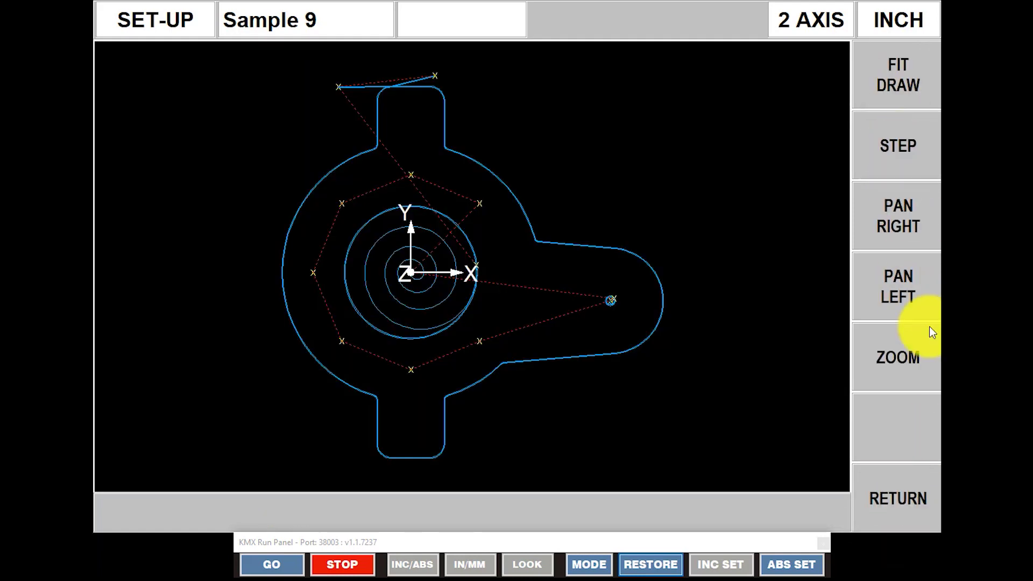
click(906, 521)
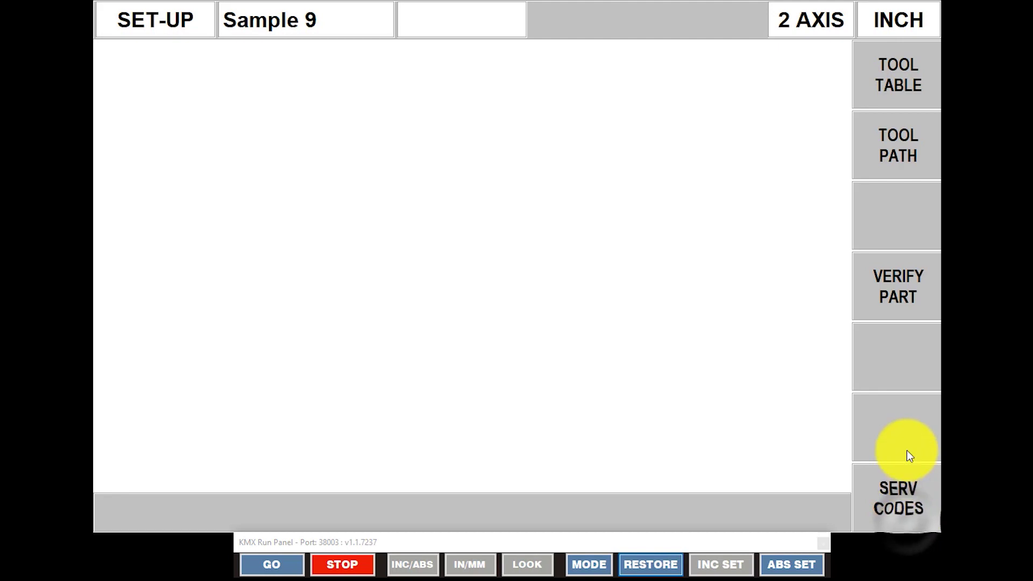
- In Verify Part, load the 3D stock, show the machined part, then exit with YES
click(902, 276)
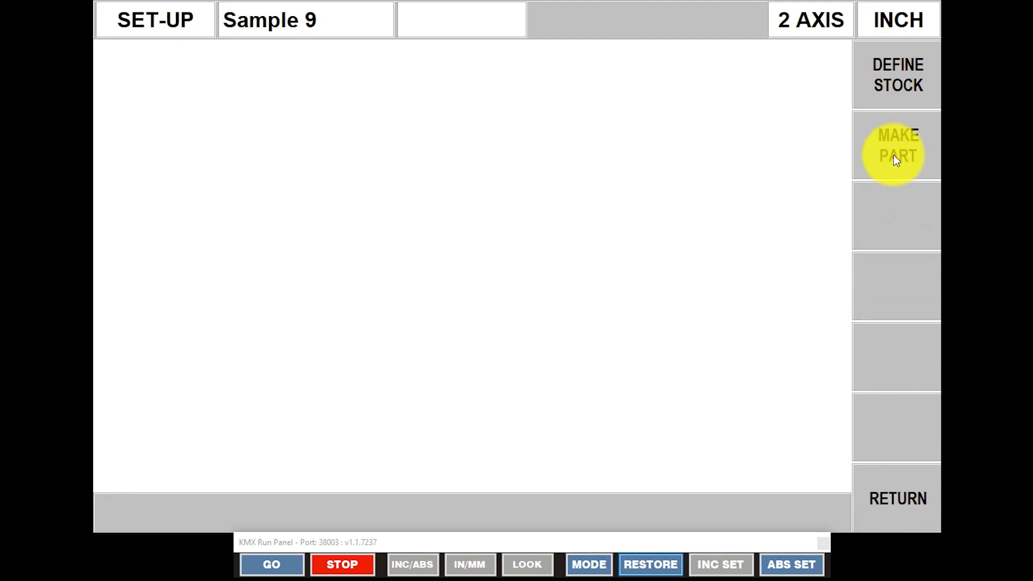
click(892, 133)
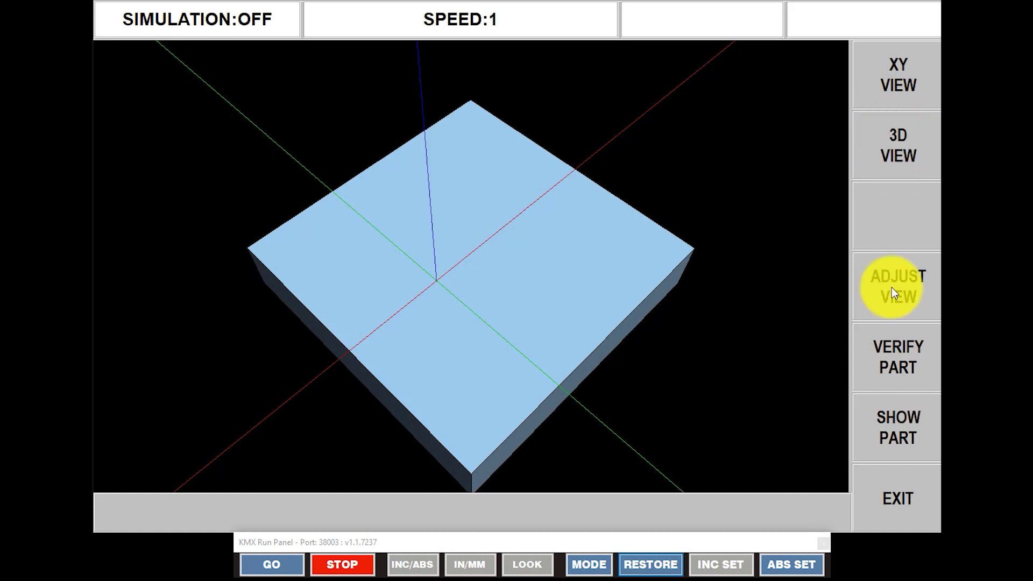
click(896, 426)
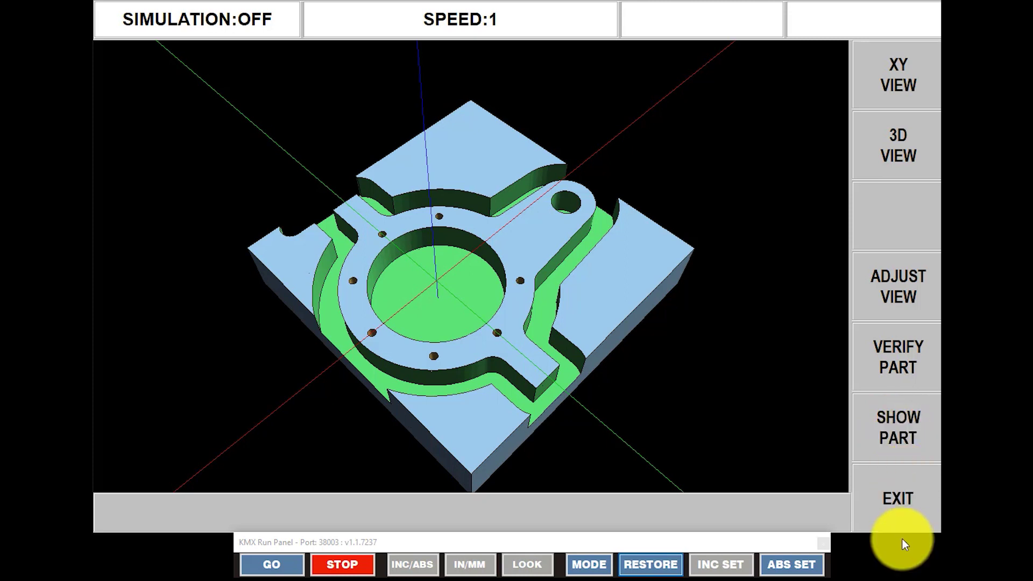
click(896, 506)
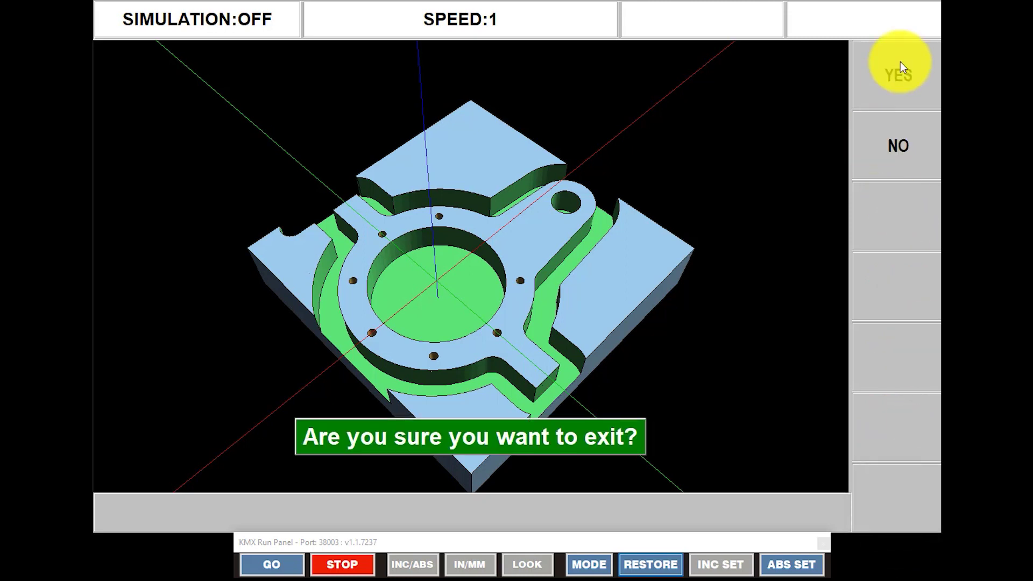
click(902, 79)
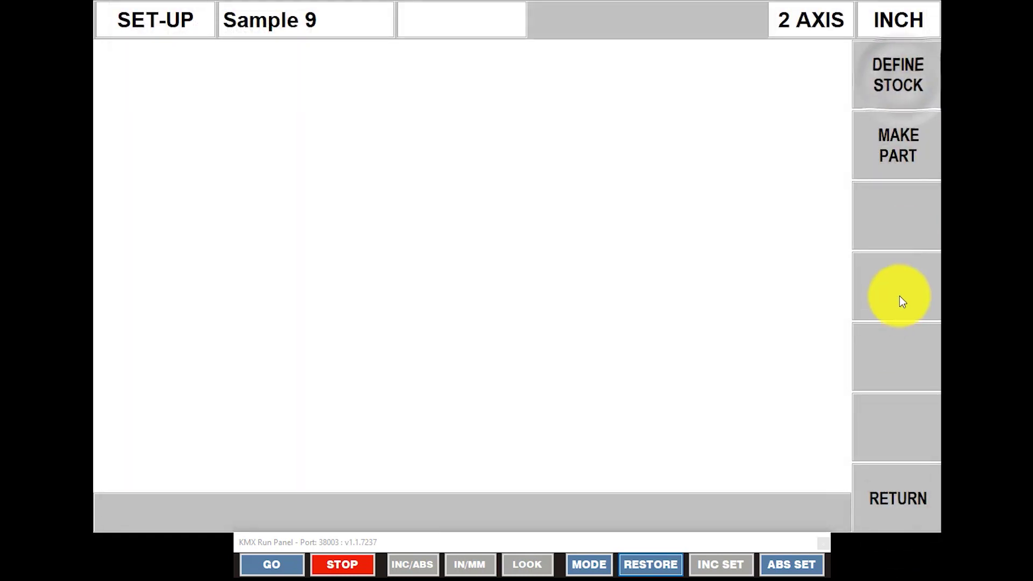
- Reload the 3D stock block and run the animated cutting simulation
click(909, 151)
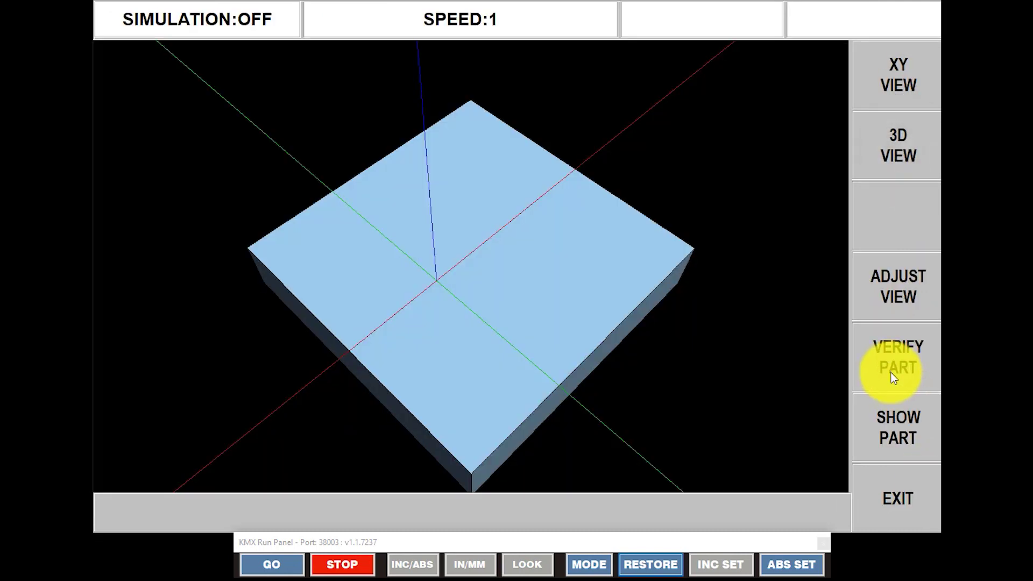
click(890, 372)
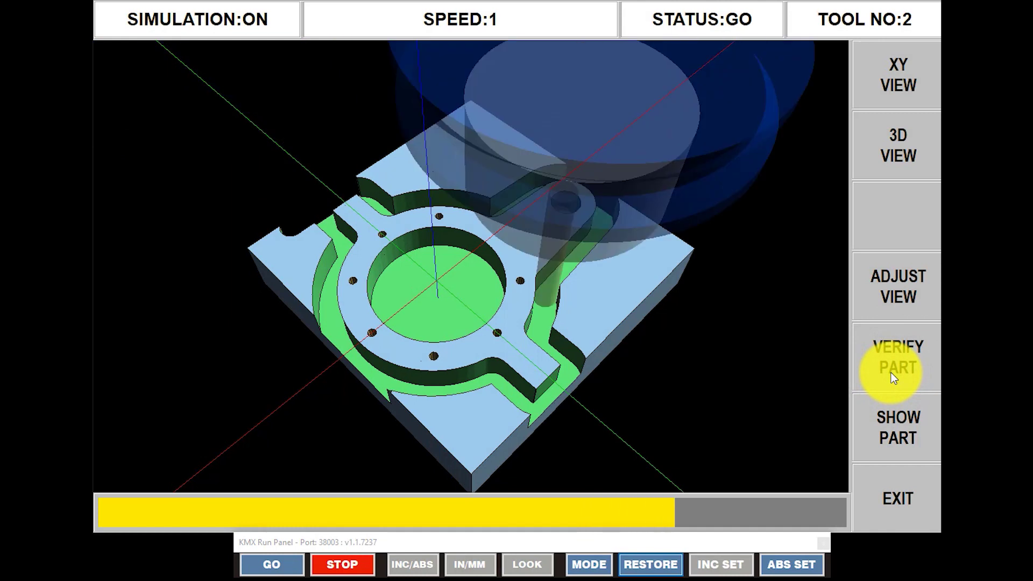